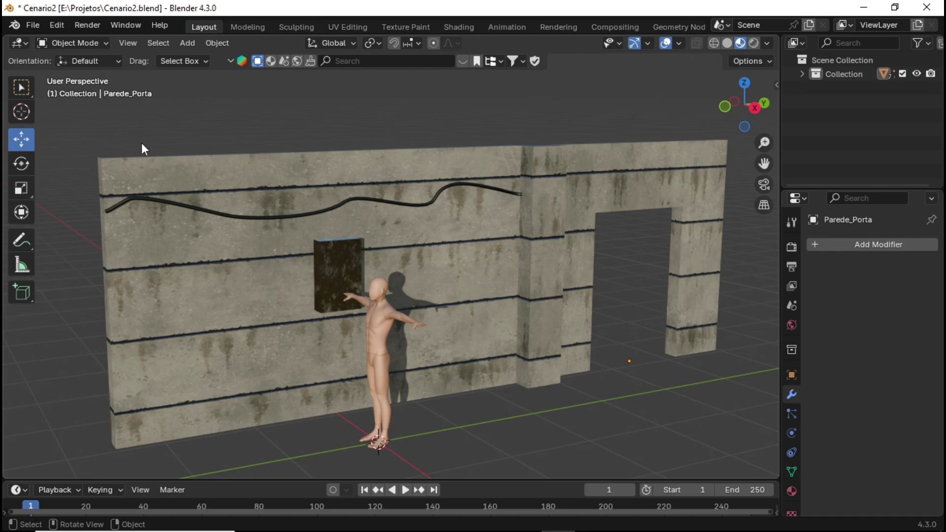
Step: Save the Cenario2.blend scene and select the Coluna column
click(27, 25)
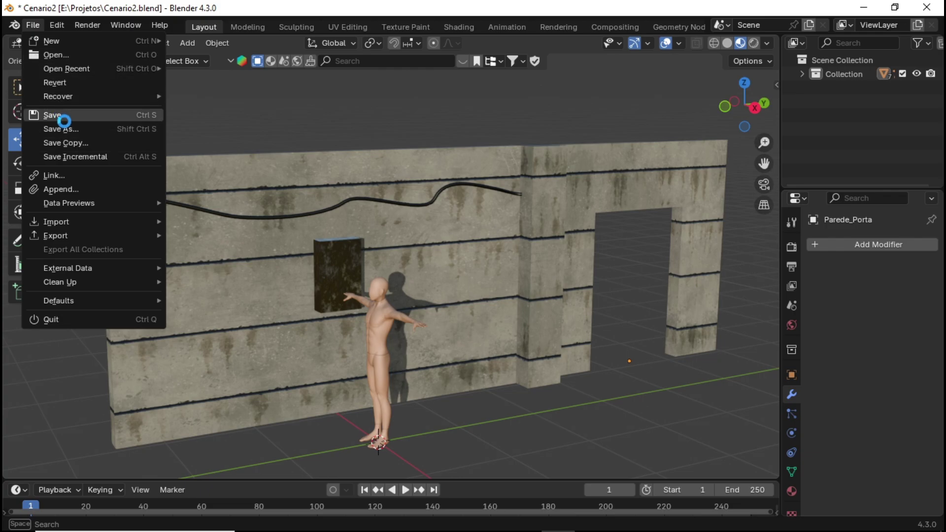
click(64, 118)
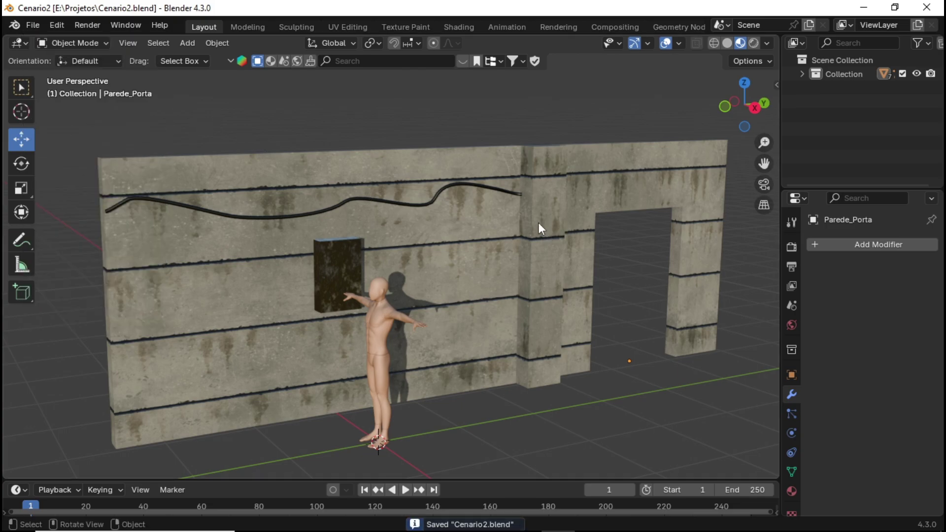
click(513, 194)
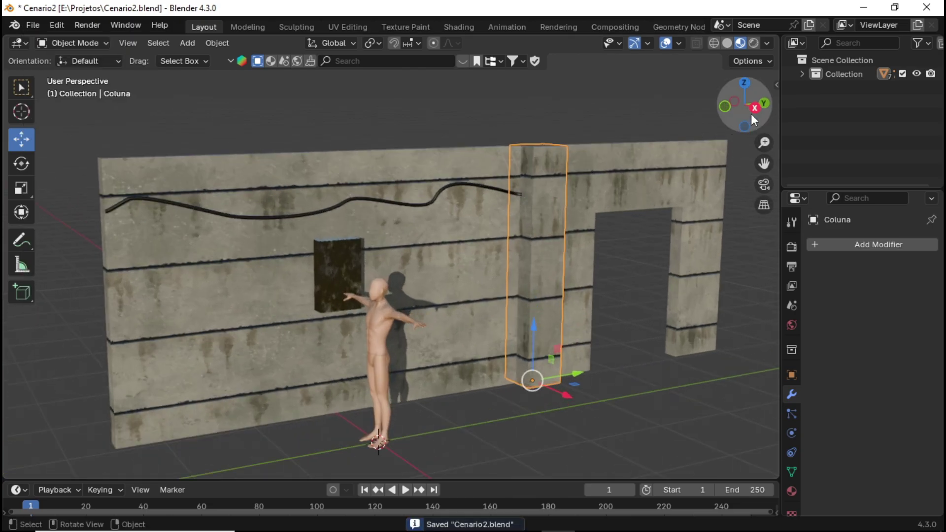
Step: Orbit and zoom to face the wall front-on, then switch to the Unreal Engine editor
drag(751, 113, 773, 109)
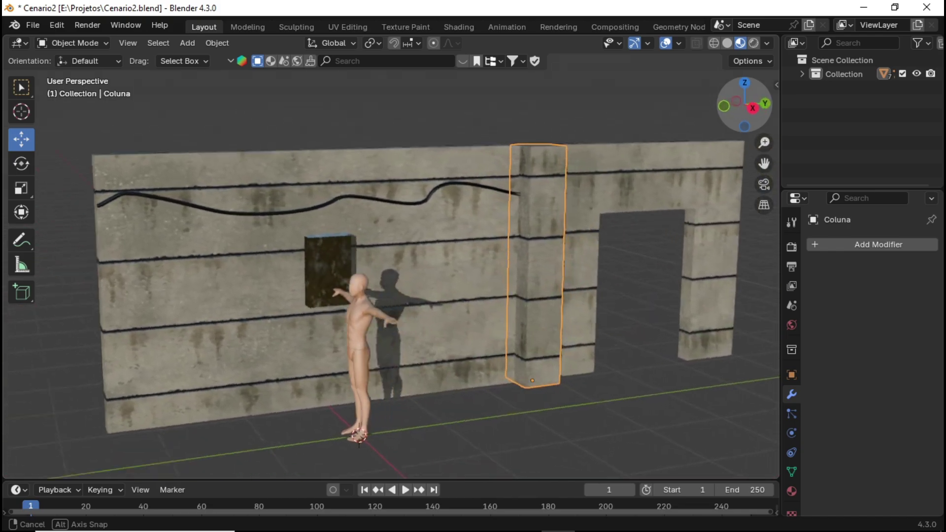
drag(773, 109, 749, 109)
scroll(404, 242, up, 3)
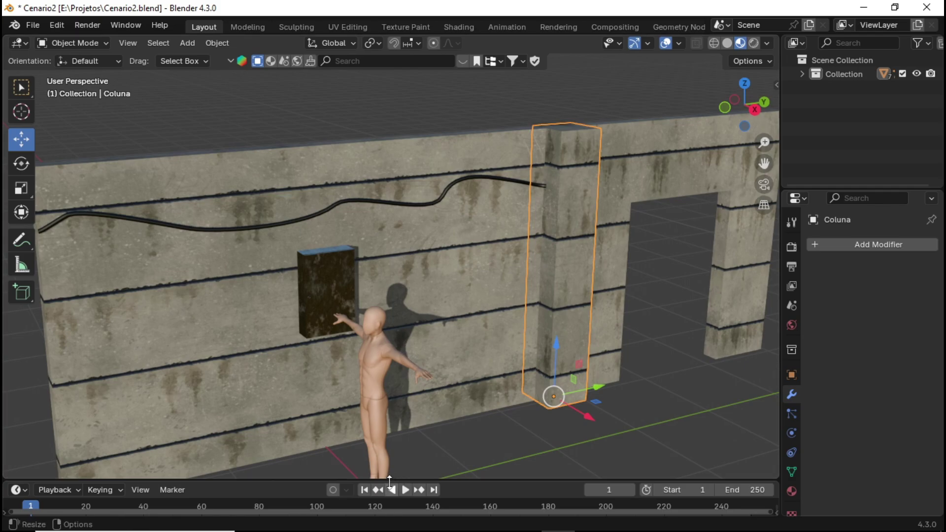
mouse_move(419, 530)
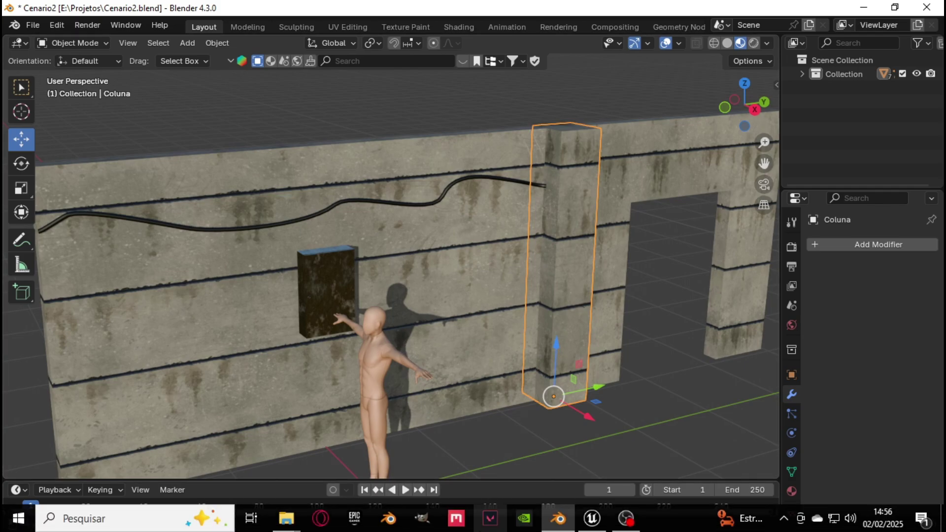
click(591, 518)
Step: Pull the camera back and select the plain wall Parede to inspect it from the side
key(p)
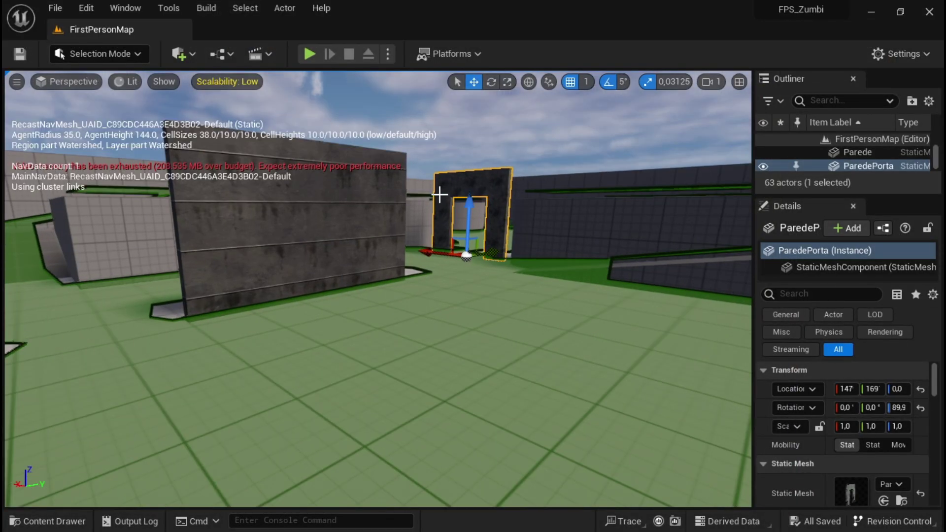
mouse_move(423, 167)
mouse_down()
mouse_move(403, 184)
mouse_move(422, 185)
mouse_up()
click(511, 260)
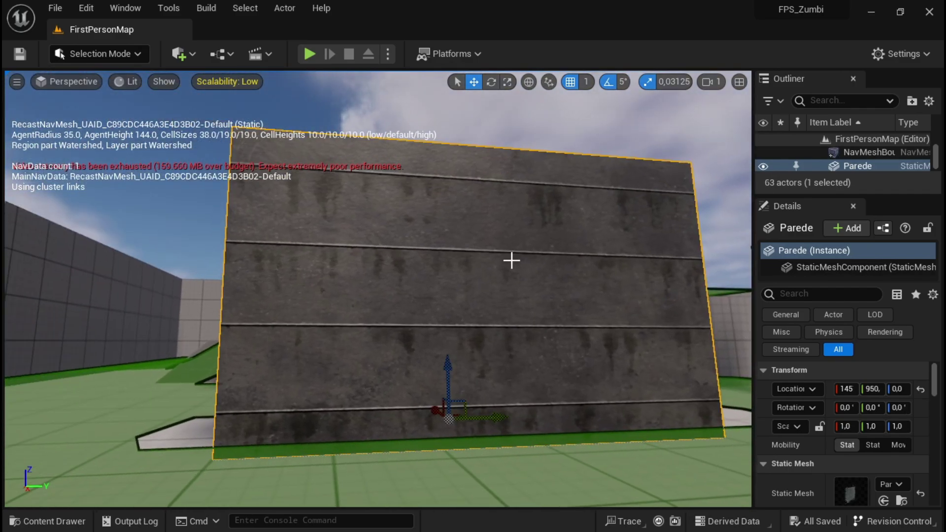
mouse_move(510, 260)
mouse_down()
mouse_move(560, 236)
mouse_move(547, 148)
mouse_move(551, 251)
mouse_up()
right_click(561, 236)
click(560, 236)
Step: Select the door wall ParedePorta and look around the doorway's left pillar
click(530, 194)
scroll(551, 252, down, 2)
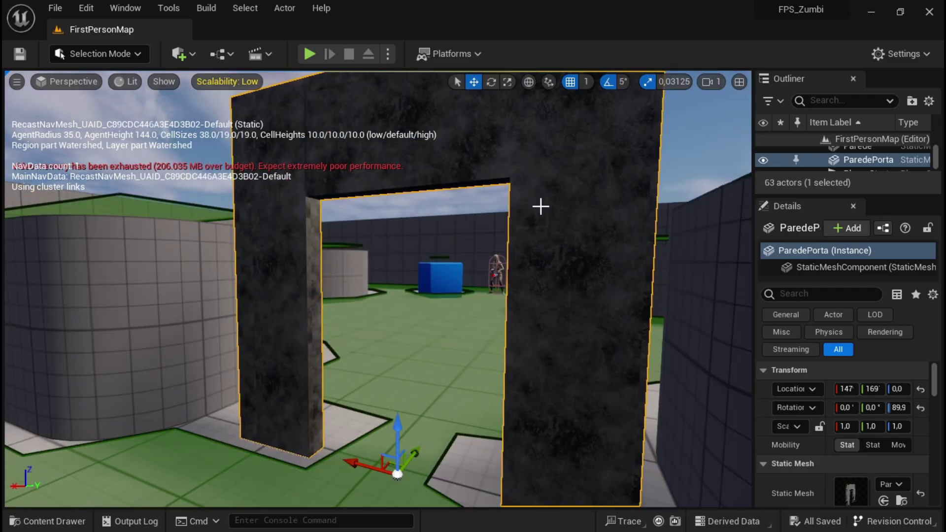
mouse_move(479, 253)
mouse_down()
mouse_move(558, 251)
mouse_move(464, 271)
mouse_up()
scroll(559, 252, down, 4)
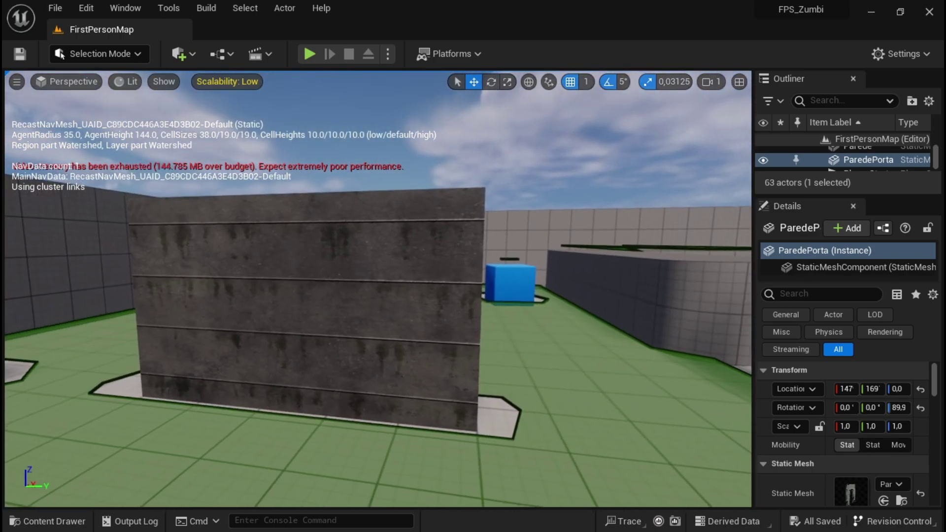
scroll(376, 254, up, 2)
Step: Recheck Parede and the doorway arch ParedePorta, then minimise Unreal Engine
click(377, 254)
drag(377, 254, 556, 218)
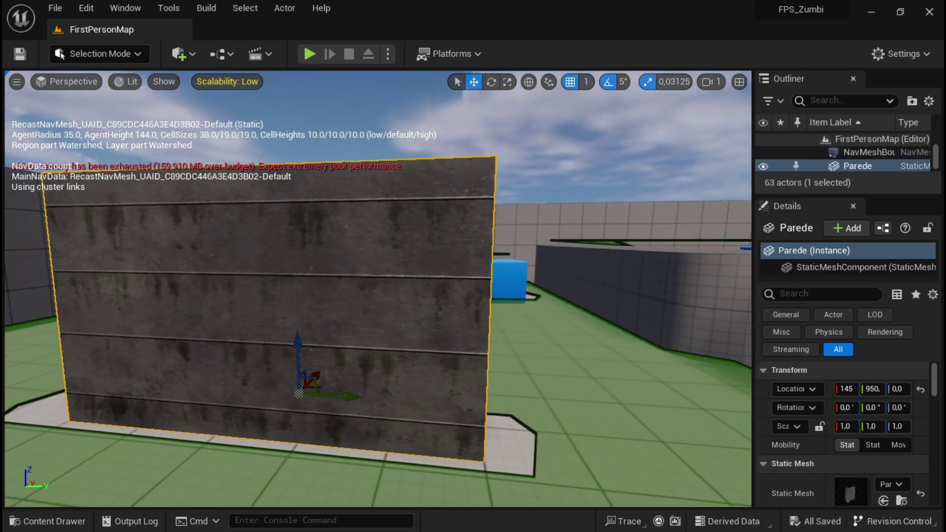
click(557, 217)
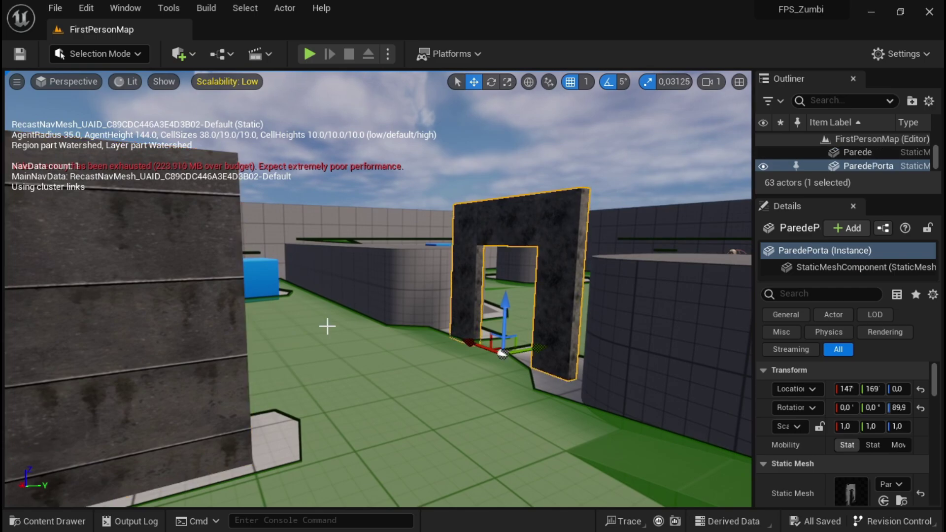
scroll(325, 327, down, 4)
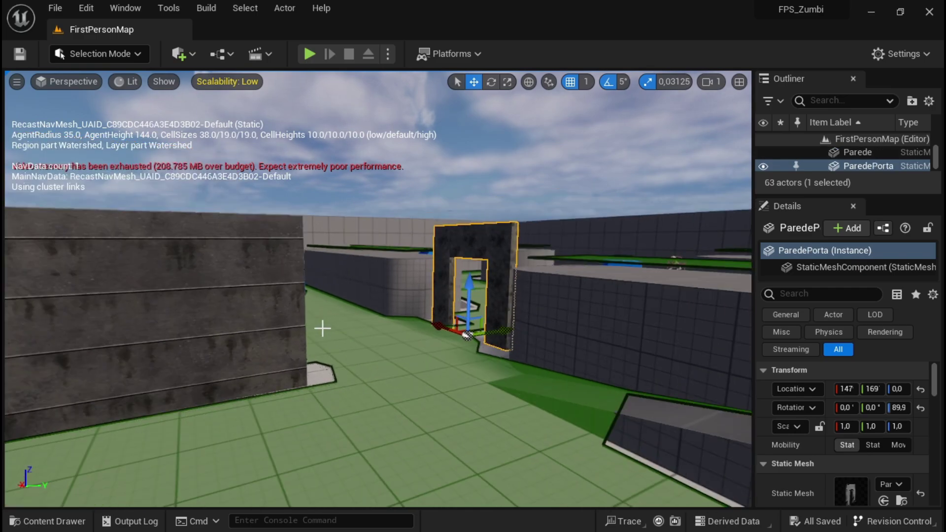
click(868, 8)
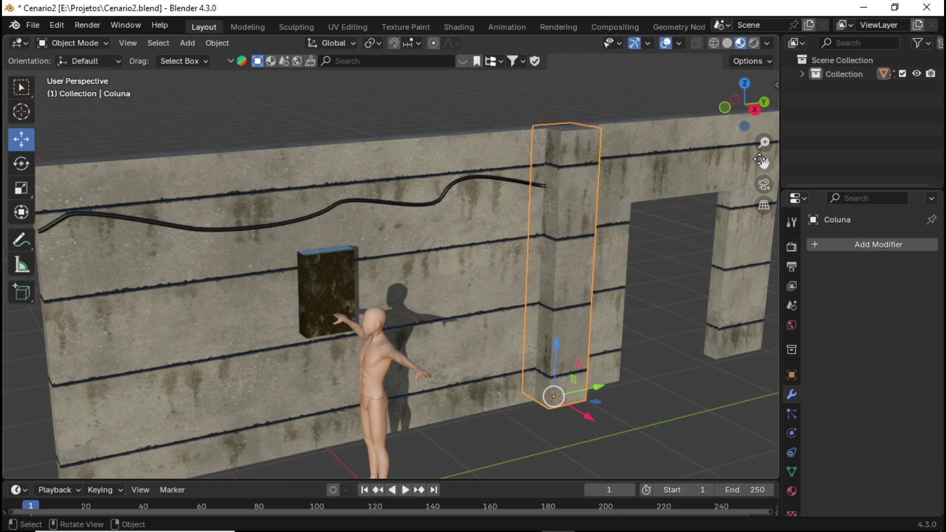
Step: Toggle Local View on the Coluna column and centre it in the viewport
drag(759, 104, 775, 104)
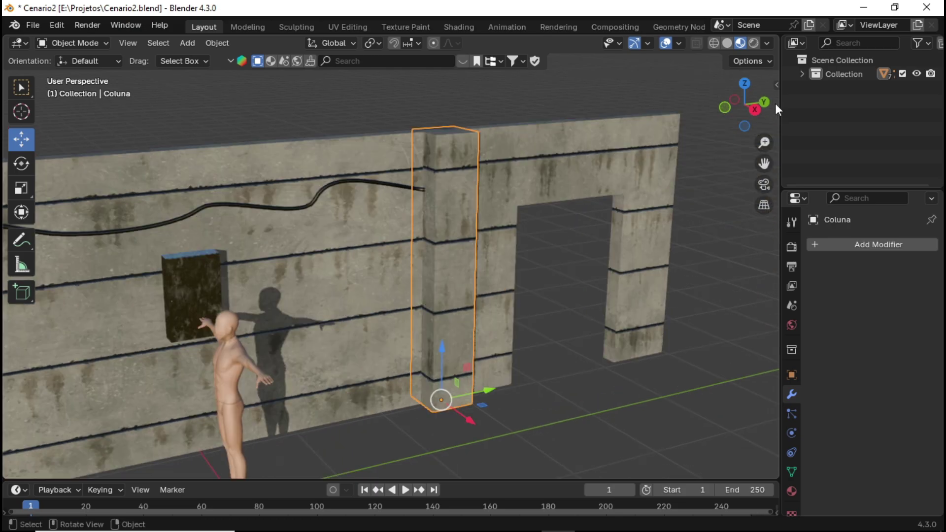
drag(757, 161, 570, 182)
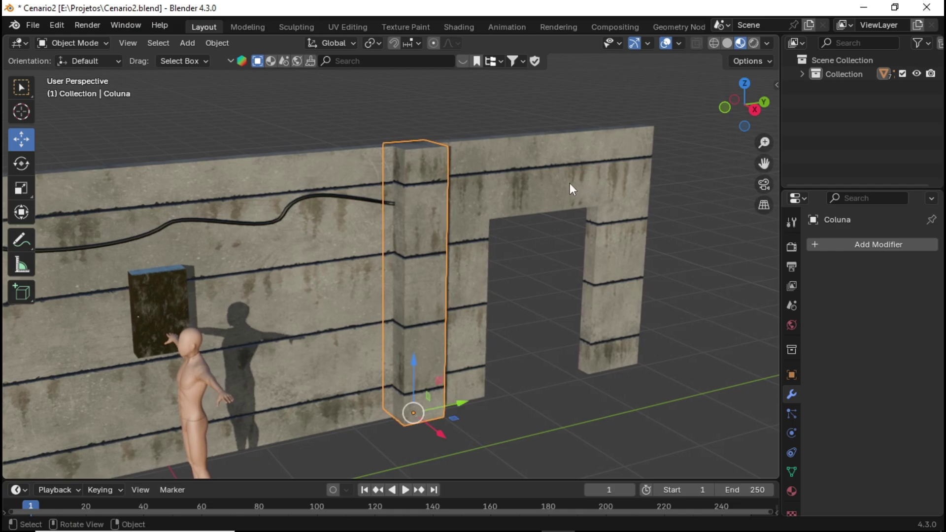
click(159, 43)
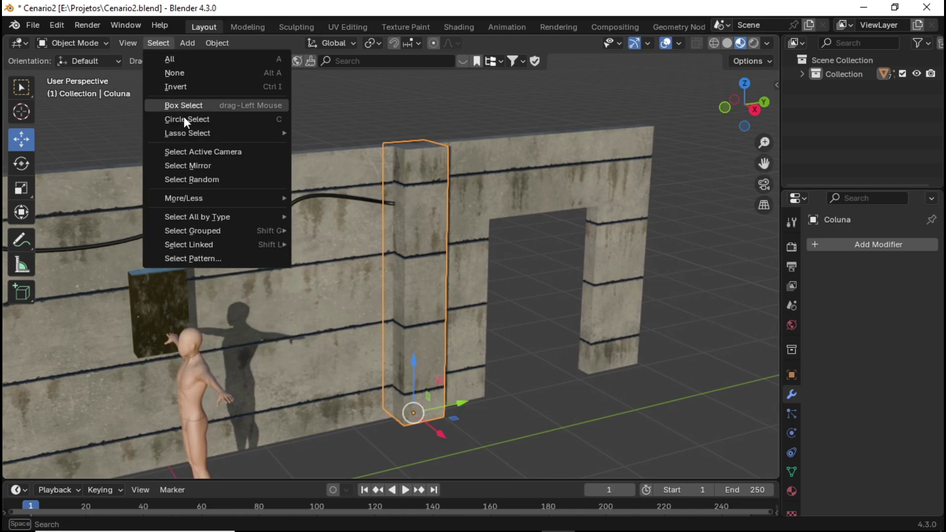
click(124, 41)
mouse_move(196, 174)
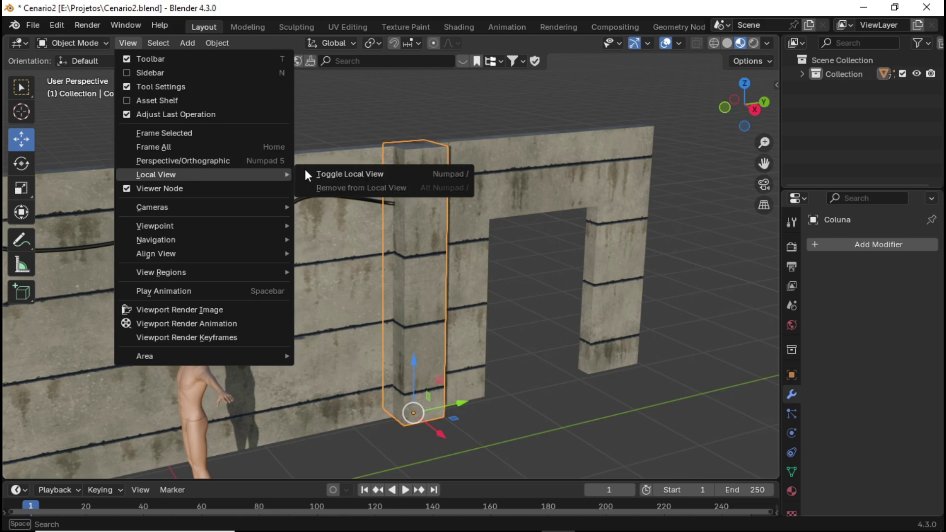
click(333, 174)
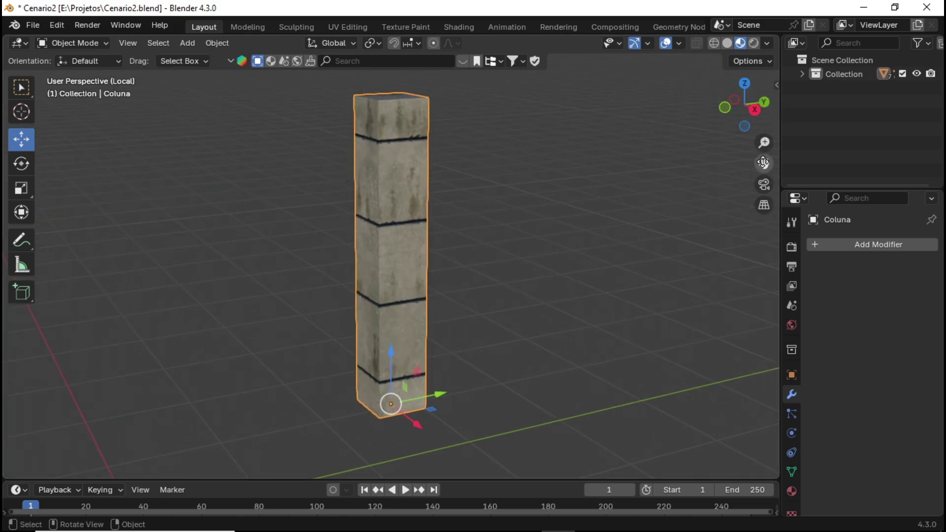
mouse_move(764, 163)
mouse_down()
mouse_move(747, 115)
mouse_move(558, 455)
mouse_move(472, 282)
mouse_up()
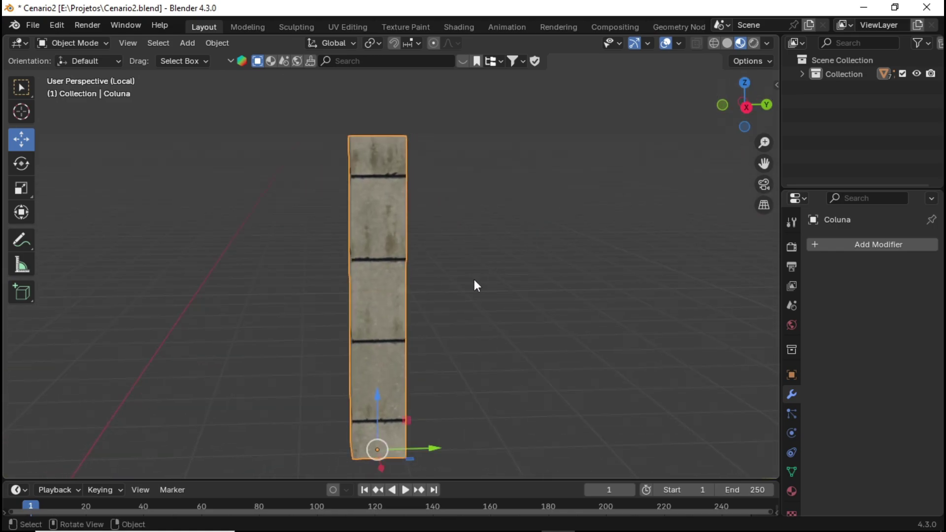
scroll(473, 287, up, 1)
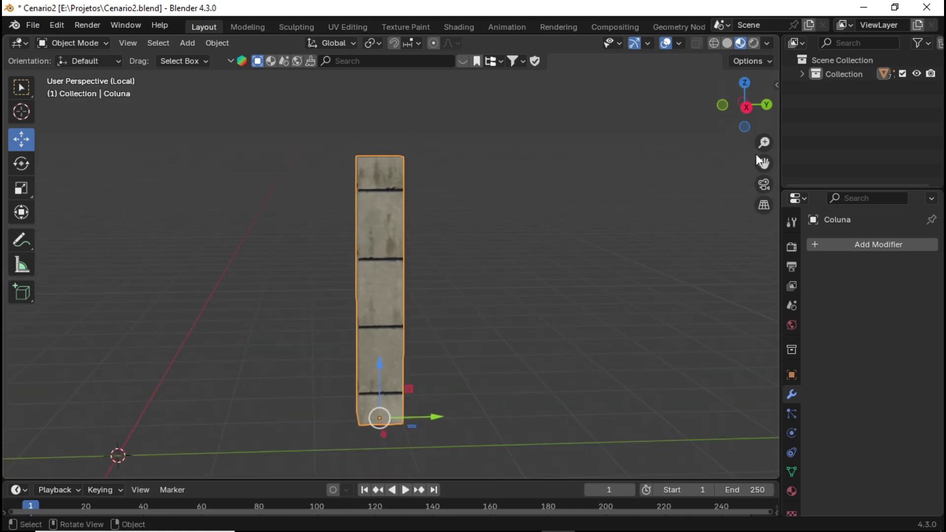
drag(756, 155, 585, 294)
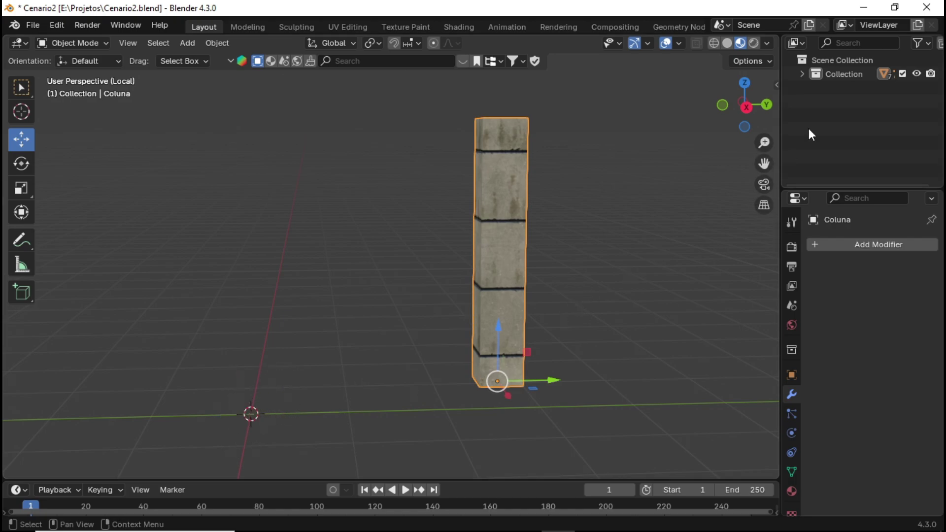
drag(764, 163, 705, 210)
scroll(319, 299, up, 2)
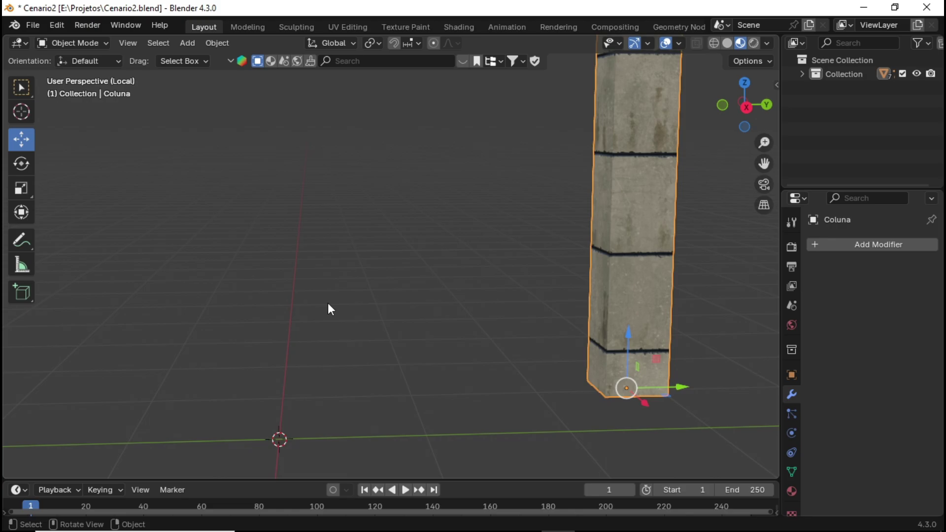
Step: In the N sidebar, set the column's X and Y location to 0 cm
key(n)
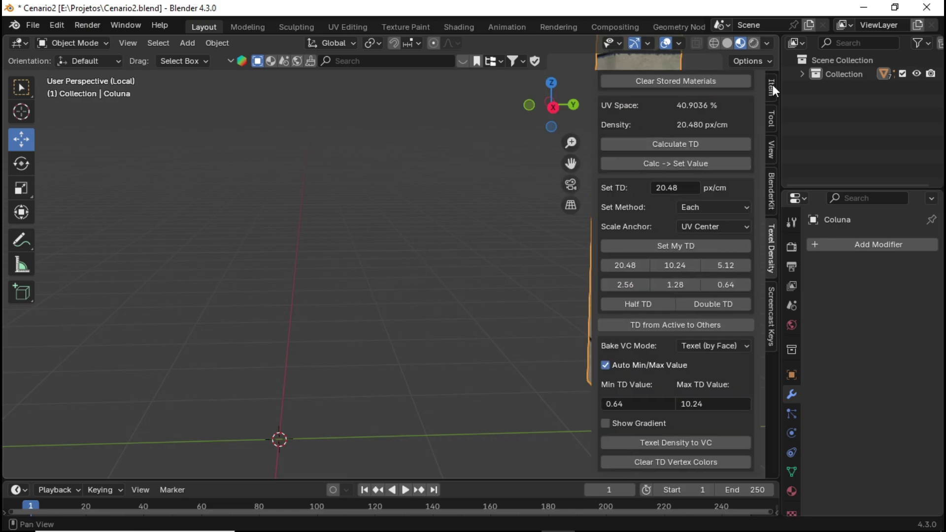
click(772, 86)
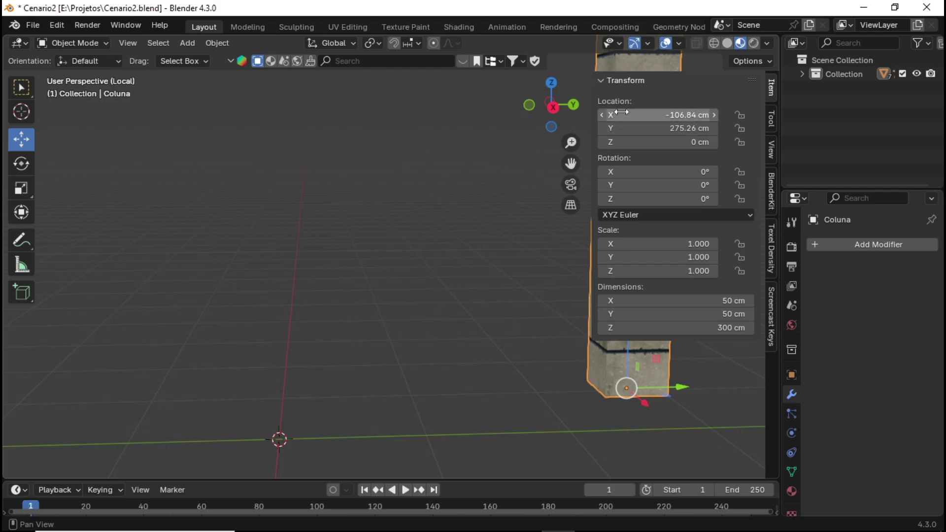
click(677, 115)
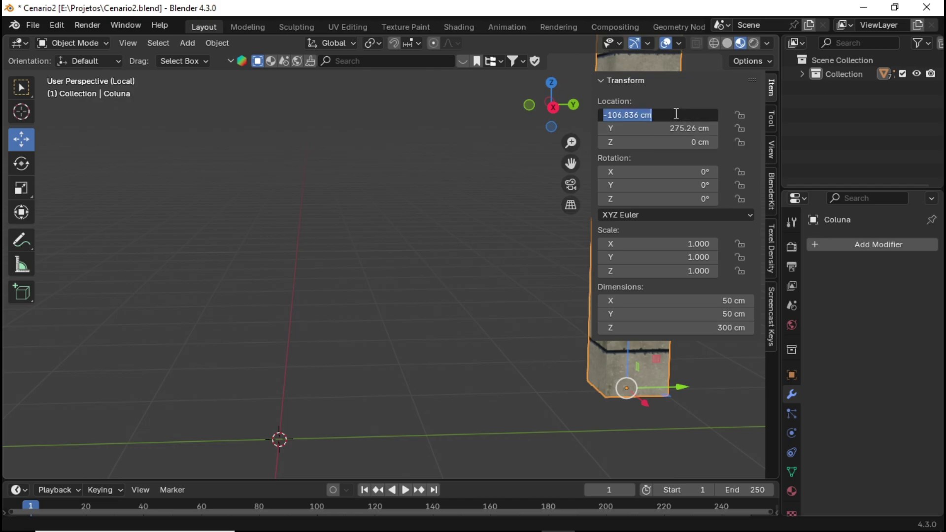
text(0)
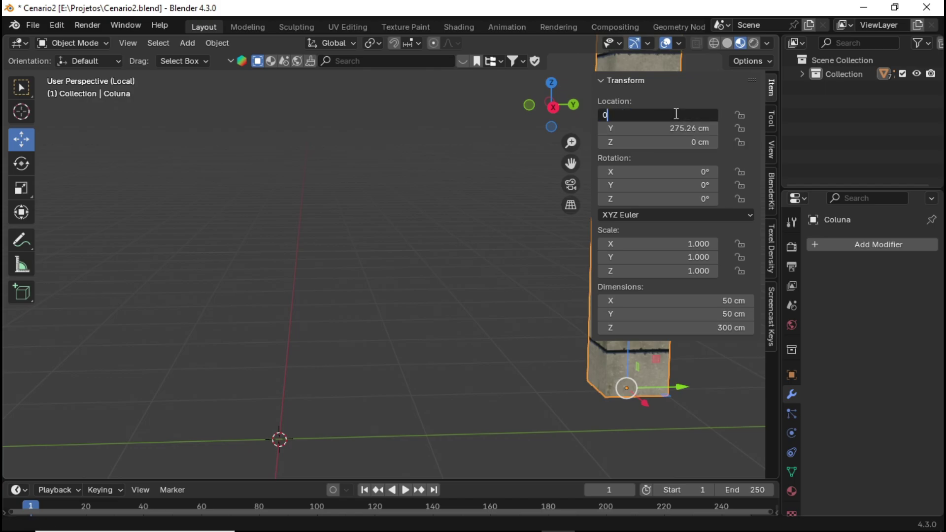
key(Return)
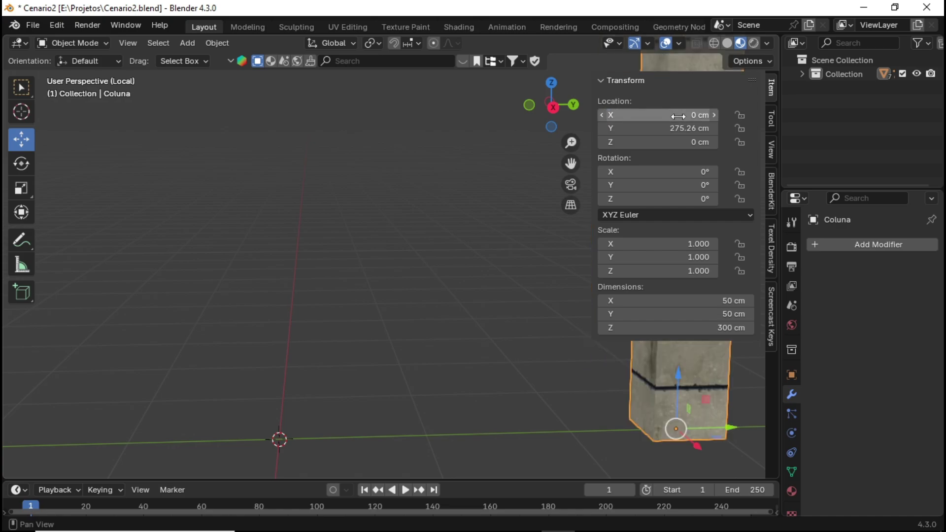
click(680, 127)
text(0)
key(Return)
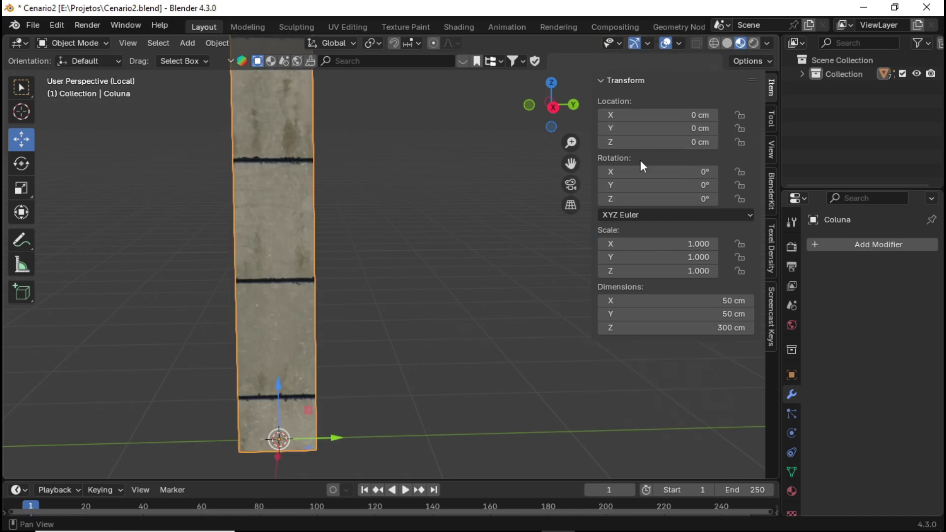
mouse_move(657, 261)
mouse_down()
mouse_move(692, 260)
mouse_move(696, 246)
mouse_move(695, 257)
mouse_up()
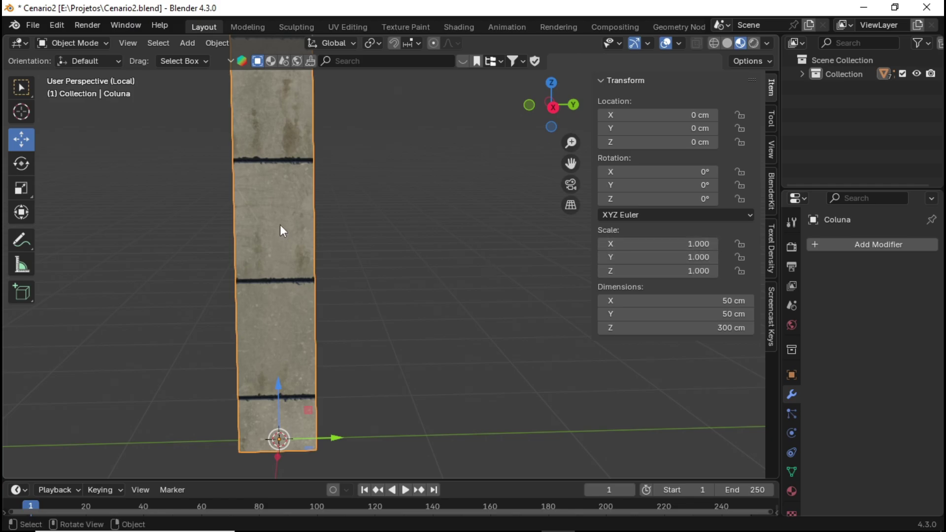
Step: Deselect, bring up the Ctrl+A Apply menu, hide the sidebar and orbit around the column
click(344, 220)
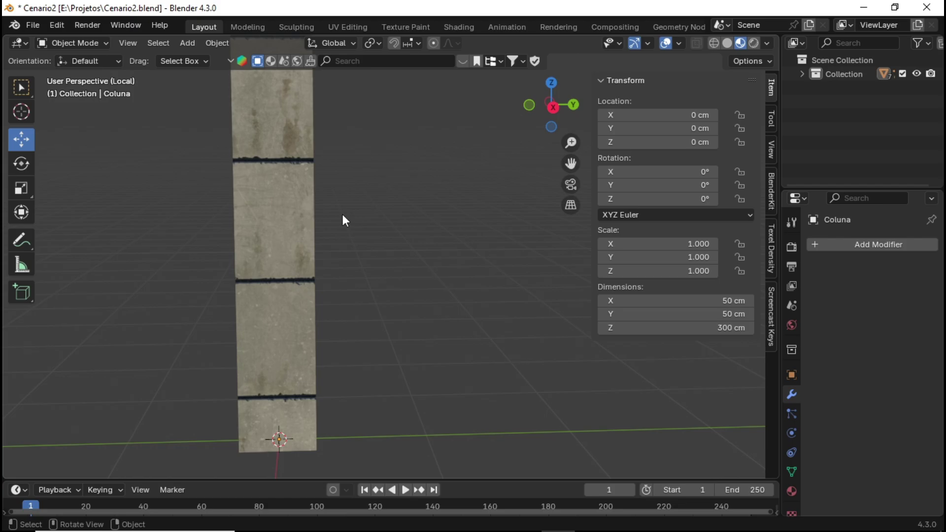
key(ctrl+a)
key(n)
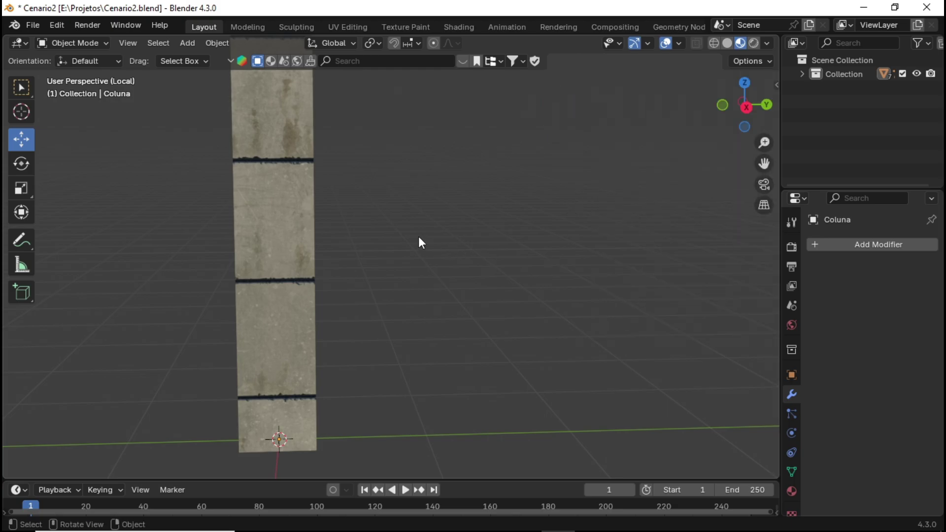
scroll(419, 235, down, 3)
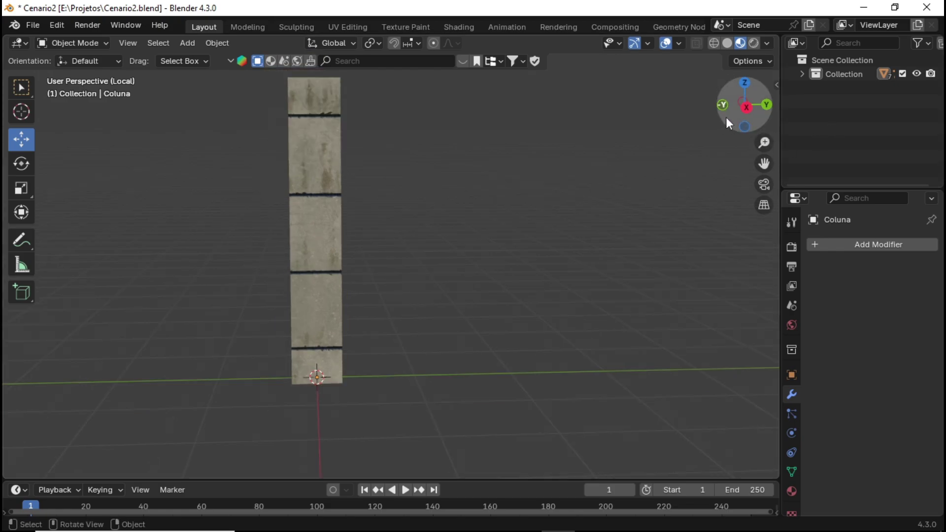
drag(726, 117, 393, 173)
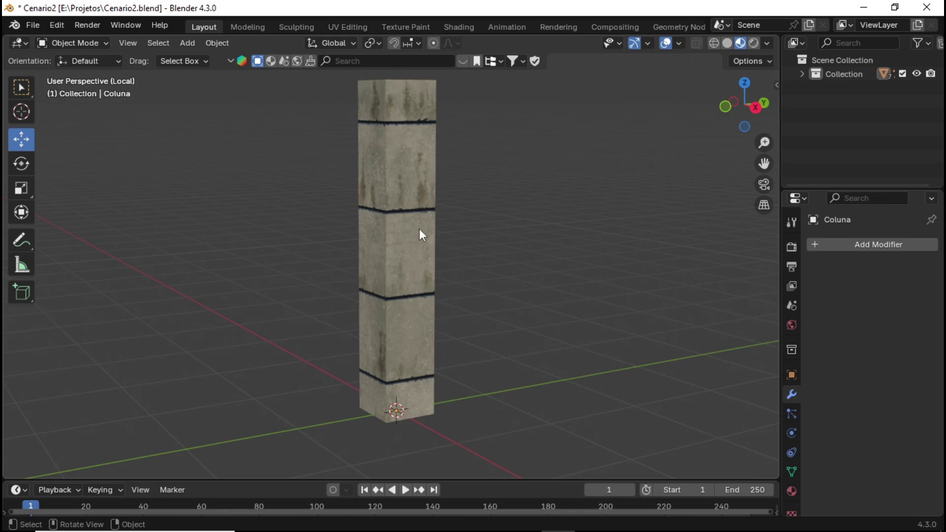
Step: Select the textured column and open the File menu to export it
click(365, 188)
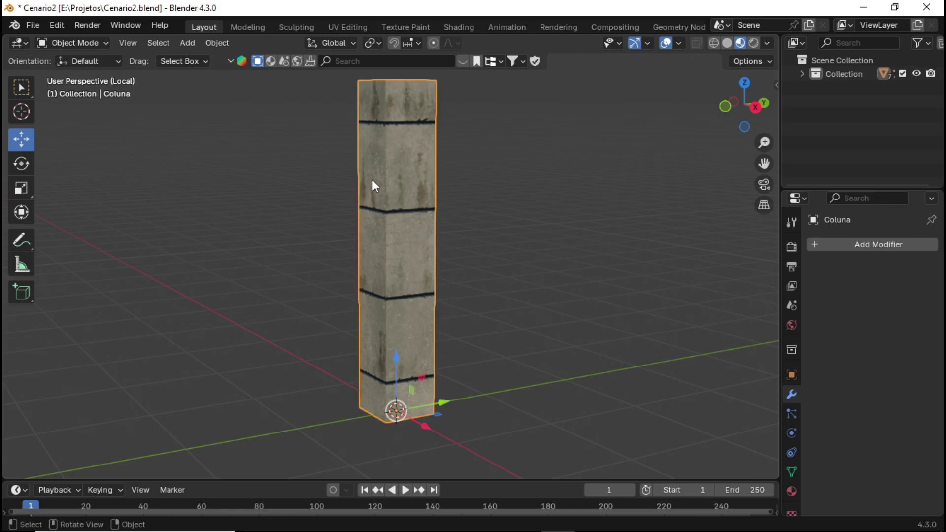
scroll(515, 188, down, 3)
scroll(515, 188, up, 2)
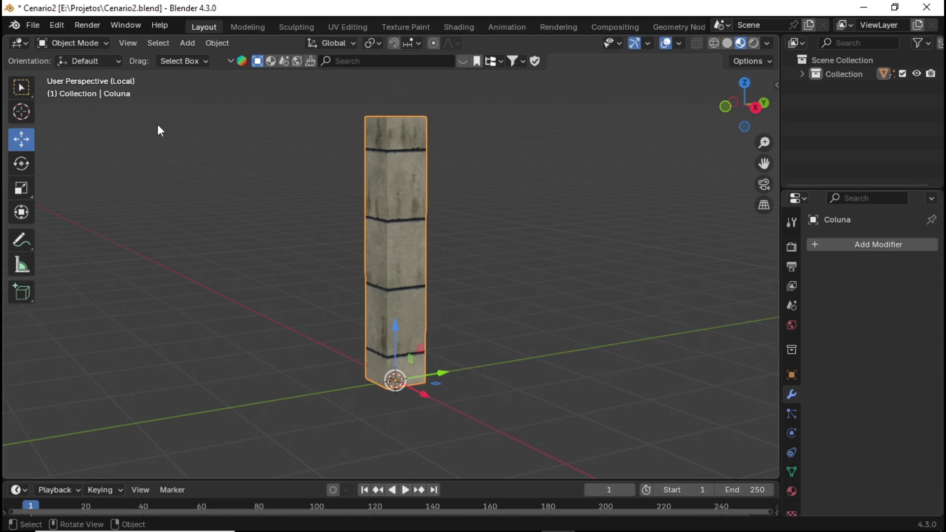
click(33, 24)
Step: Choose FBX (.fbx) export and browse to the E:\Assets\Paredes folder
mouse_move(58, 240)
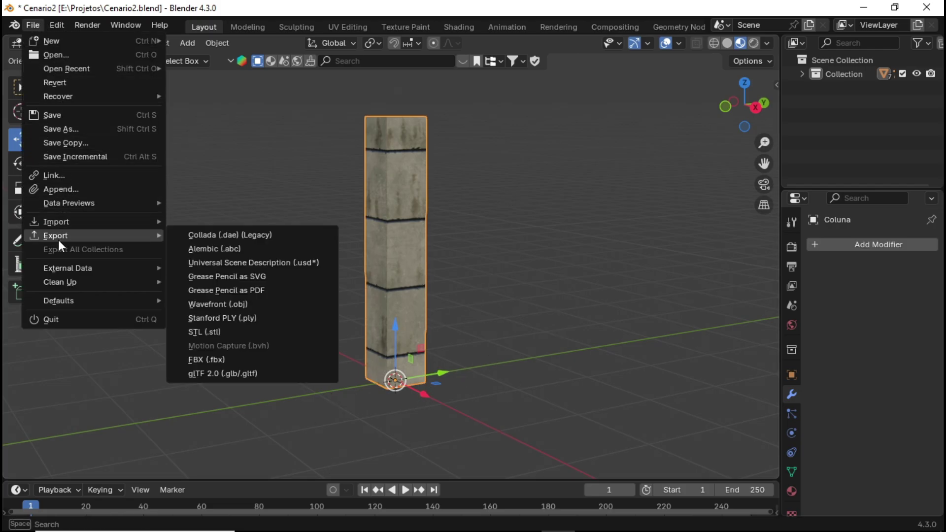
click(215, 360)
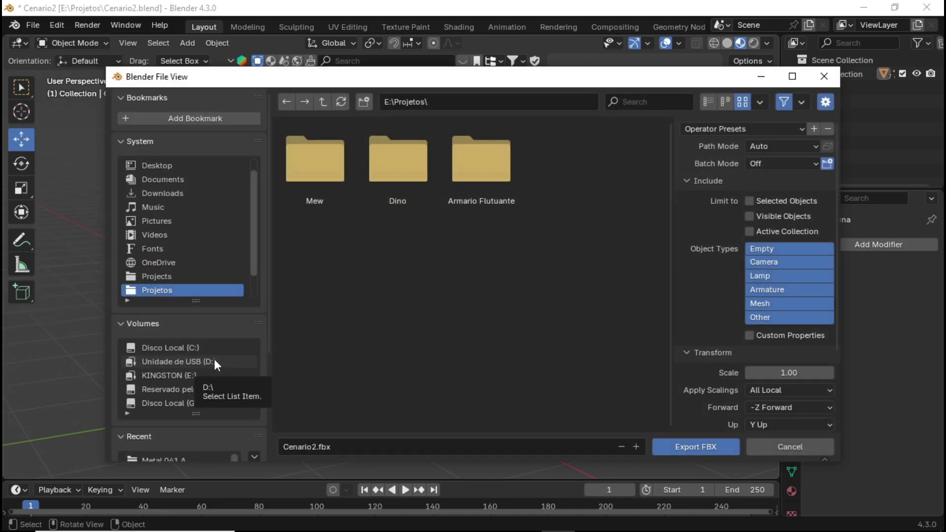
click(181, 374)
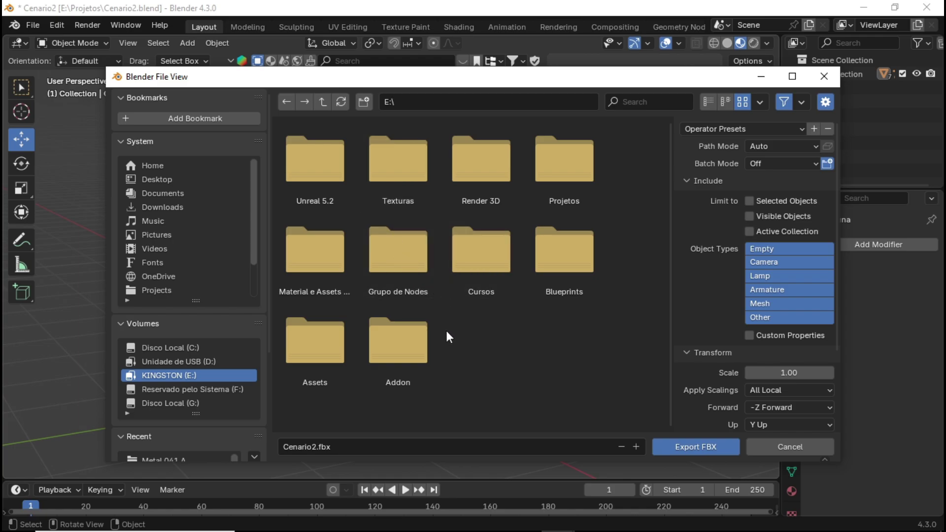
double_click(322, 347)
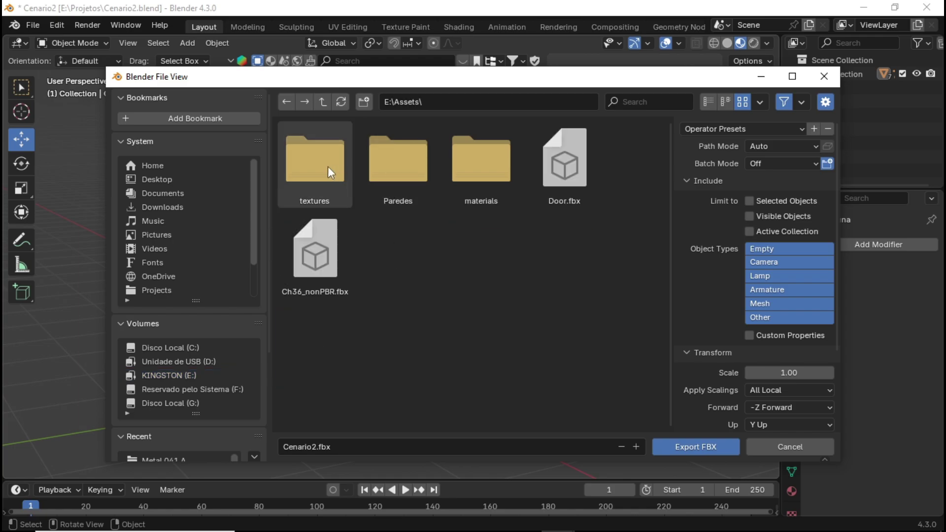
double_click(394, 162)
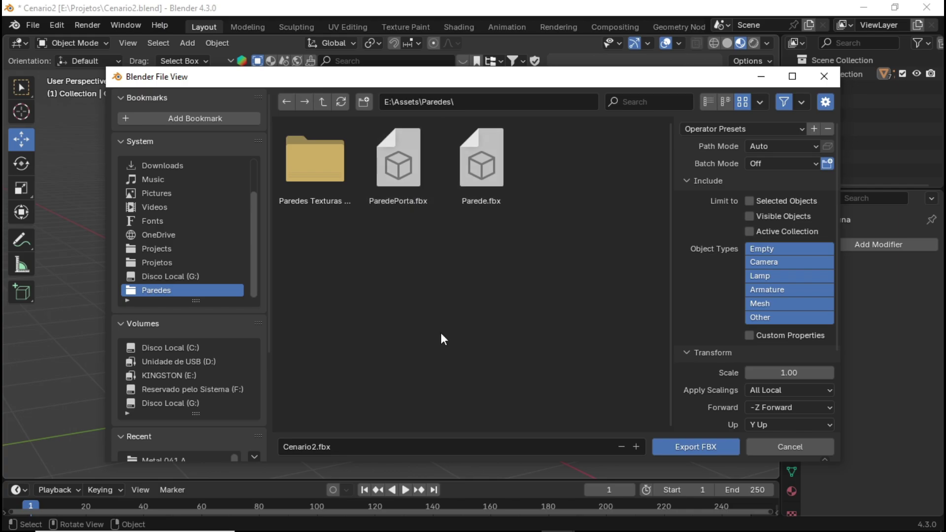
click(307, 446)
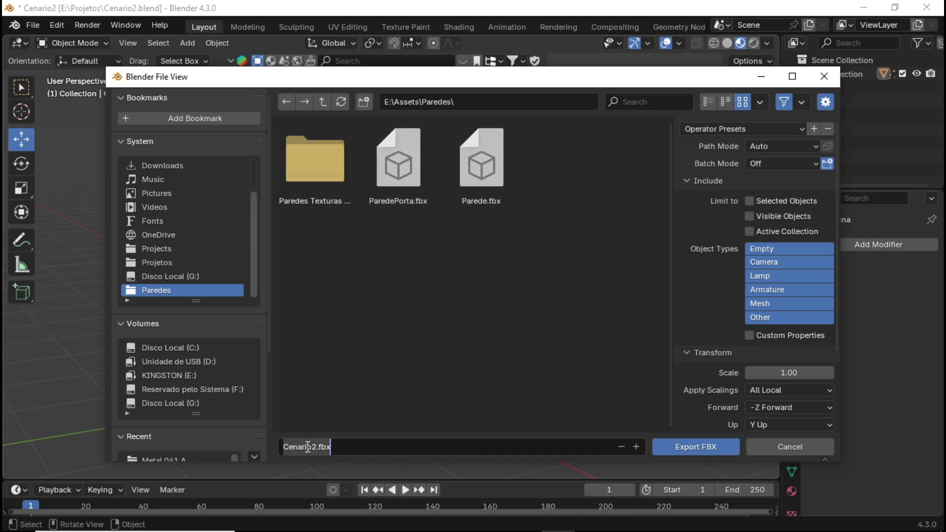
Step: Enter Pilastra as the file name and restrict Object Types to Mesh
text(Pi)
text(lastra)
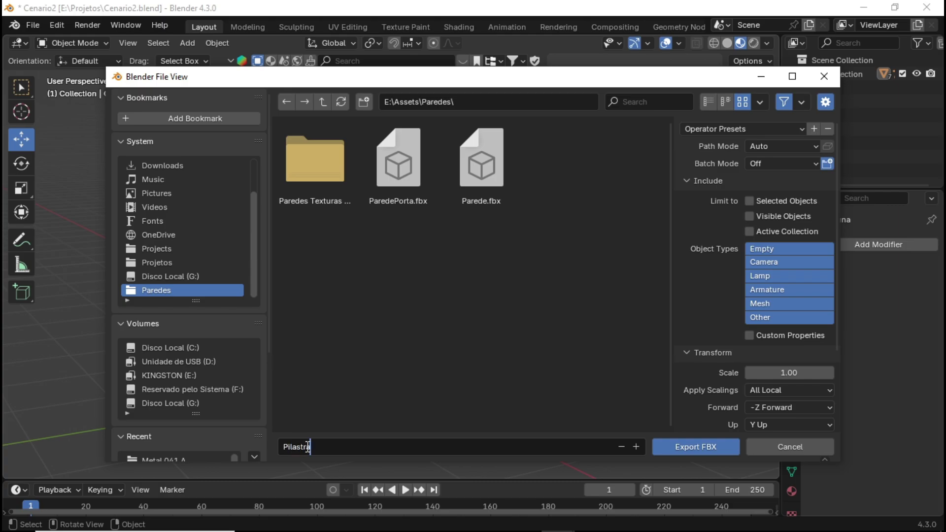
key(Return)
click(763, 306)
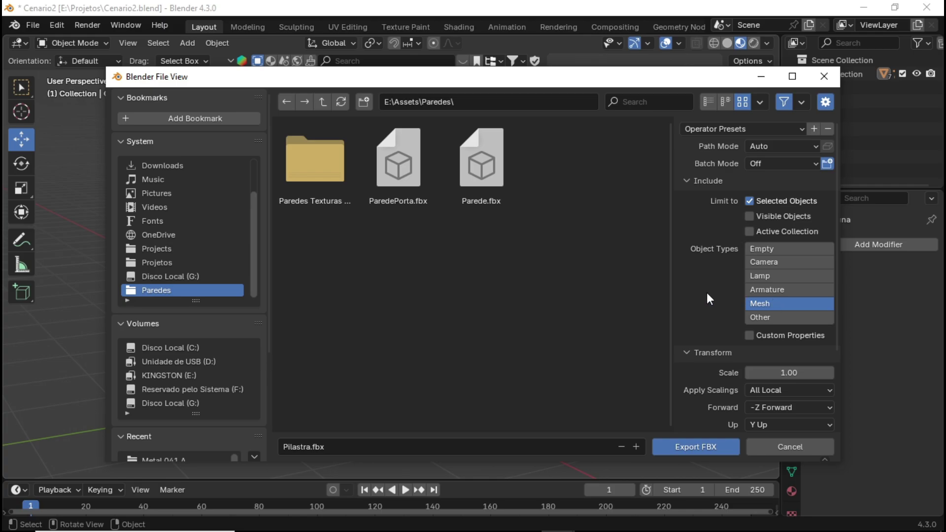
scroll(709, 301, down, 3)
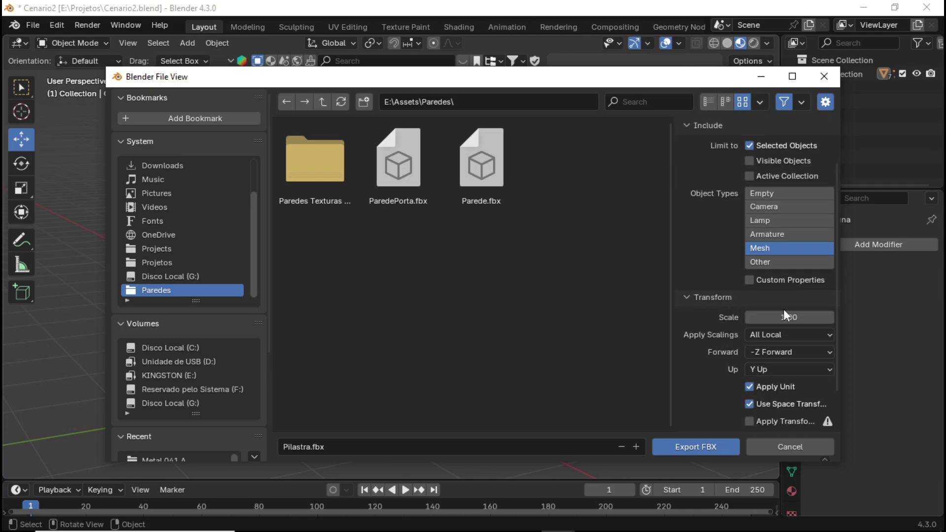
scroll(706, 313, down, 1)
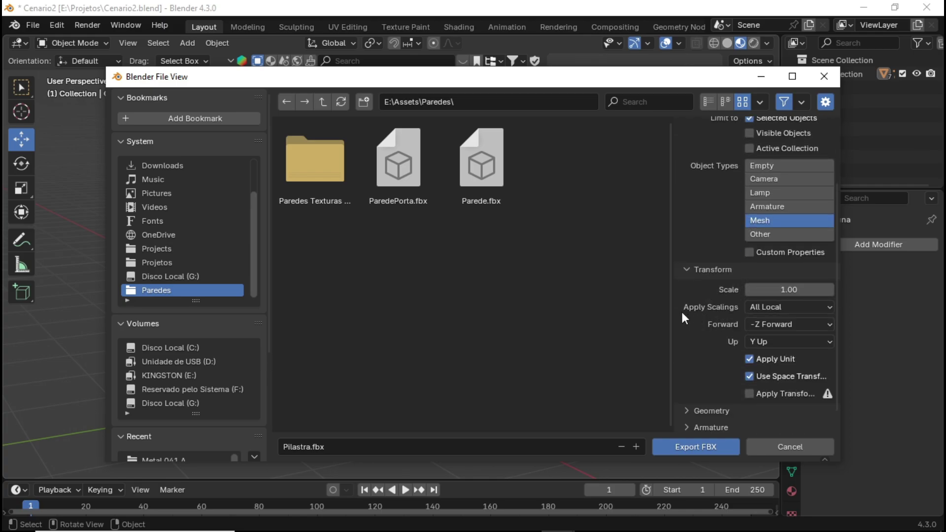
Step: Keep All Local scaling and set the export axes to X Forward and Z Up
click(775, 309)
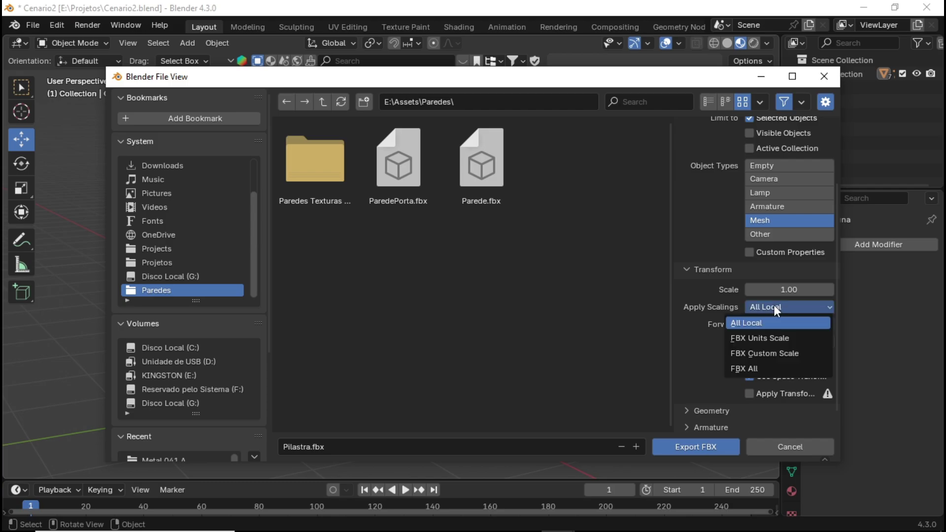
click(775, 307)
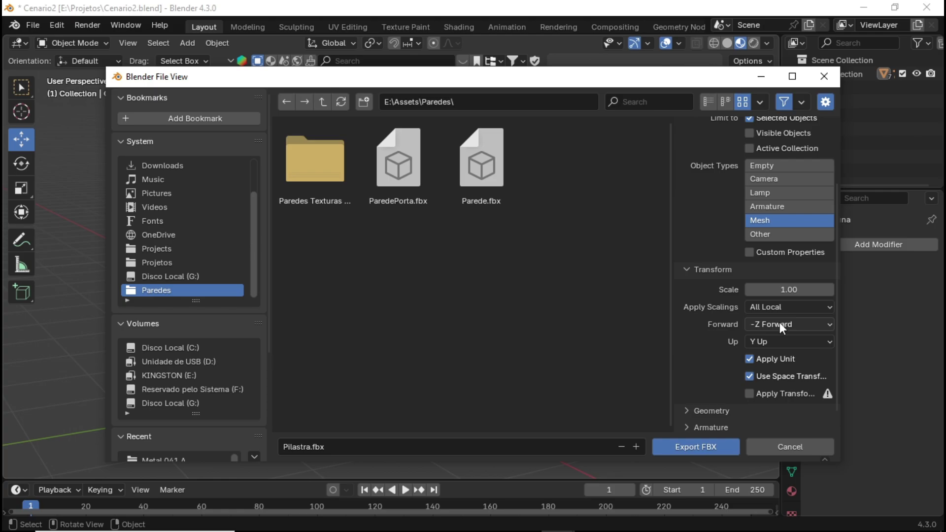
click(780, 325)
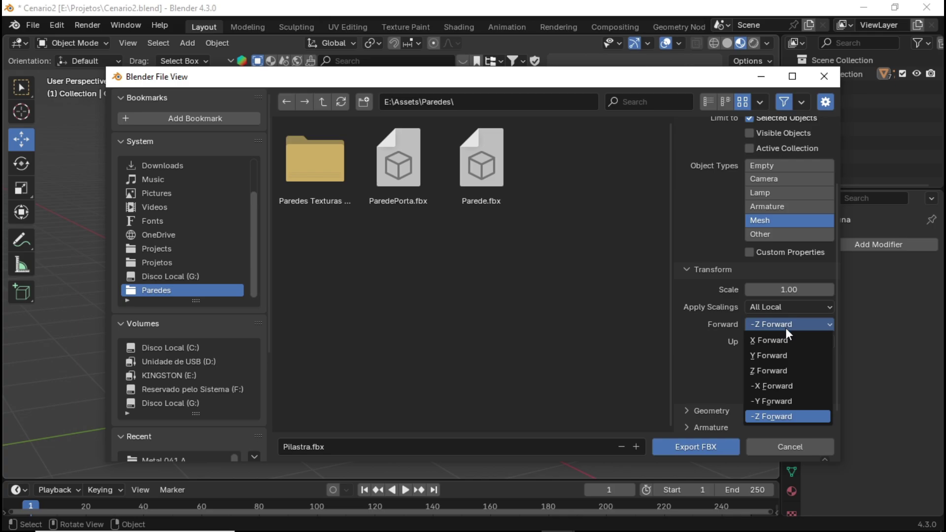
click(797, 372)
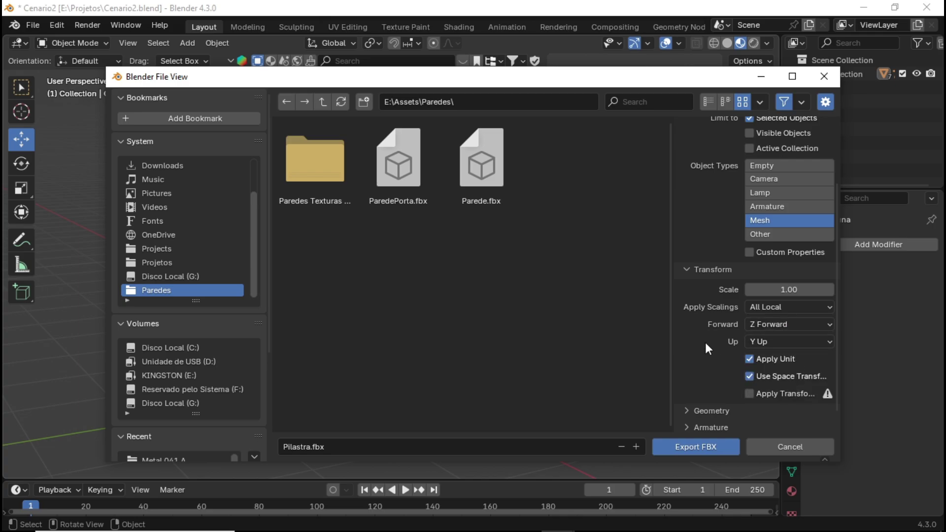
click(788, 343)
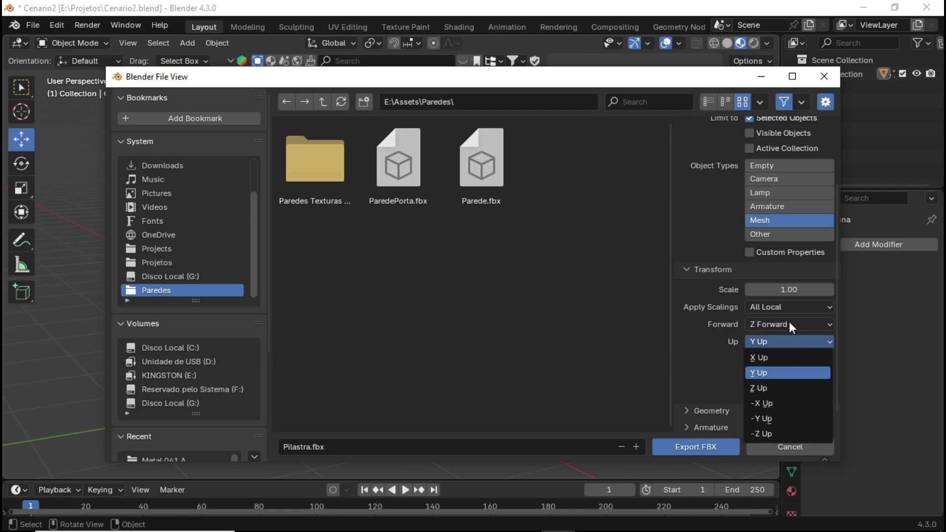
click(788, 321)
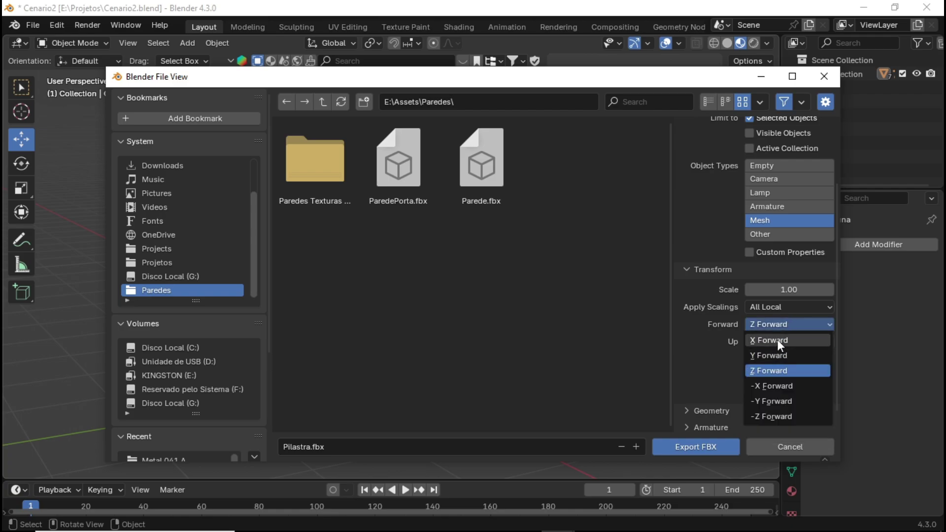
click(776, 340)
click(770, 343)
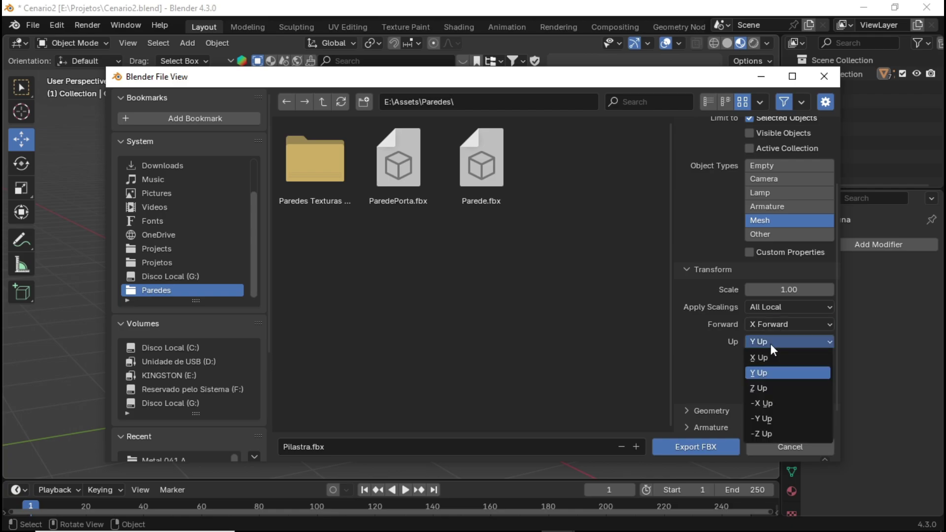
click(768, 387)
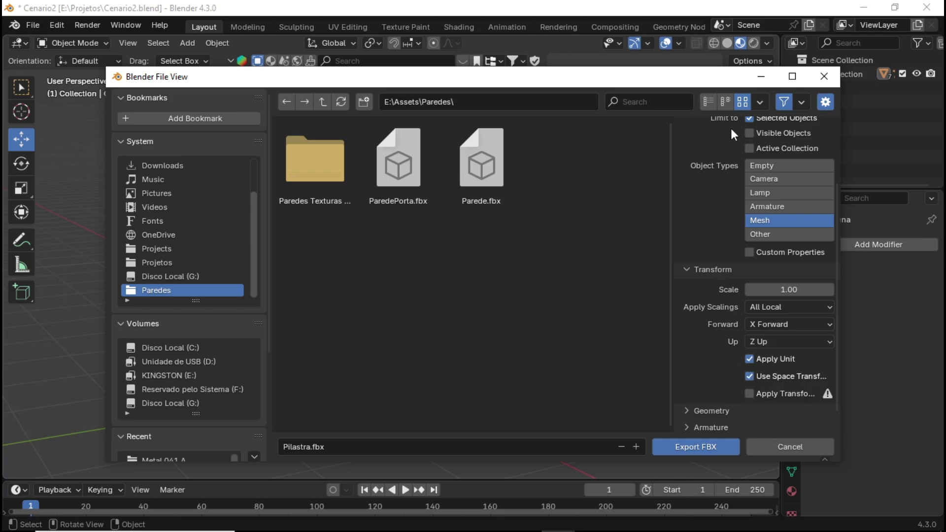
Step: Reposition the export window, turn Apply Transform off and expand the Geometry settings
drag(524, 86, 499, 273)
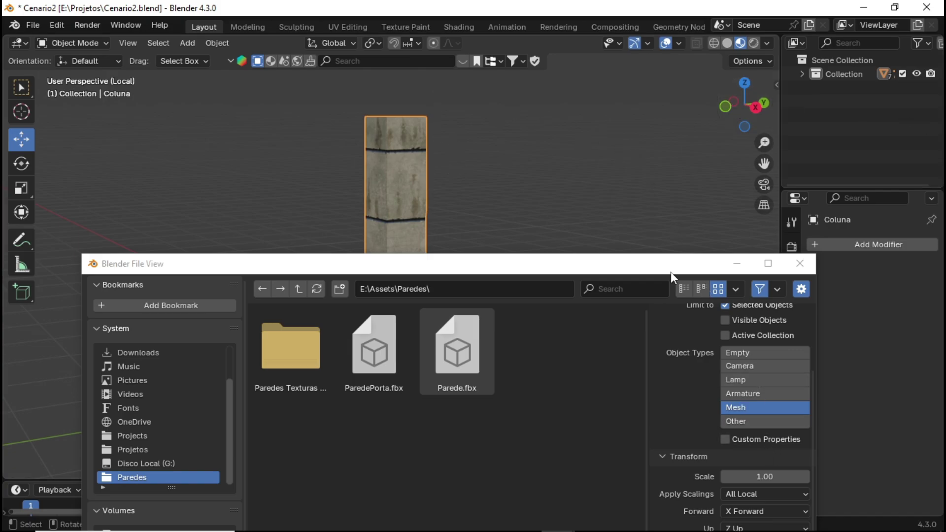
drag(669, 270, 670, 186)
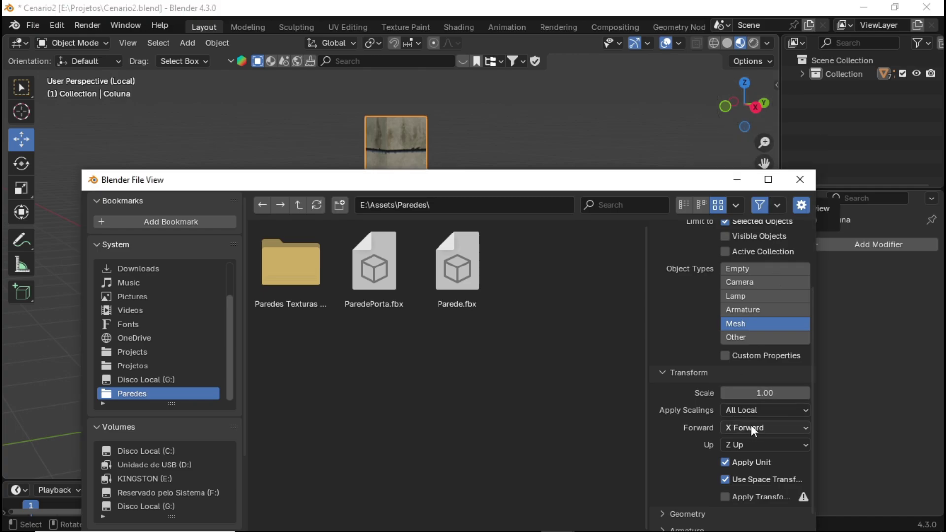
drag(682, 184, 679, 88)
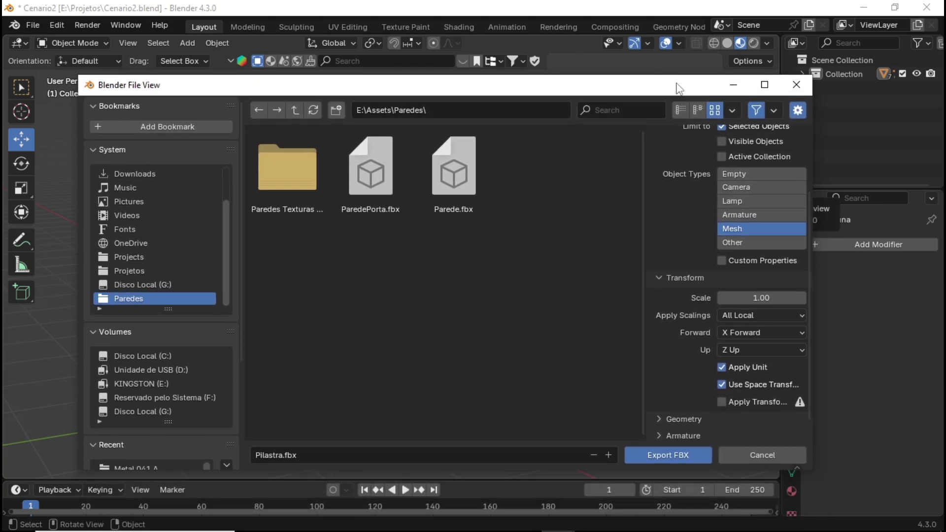
scroll(703, 376, down, 1)
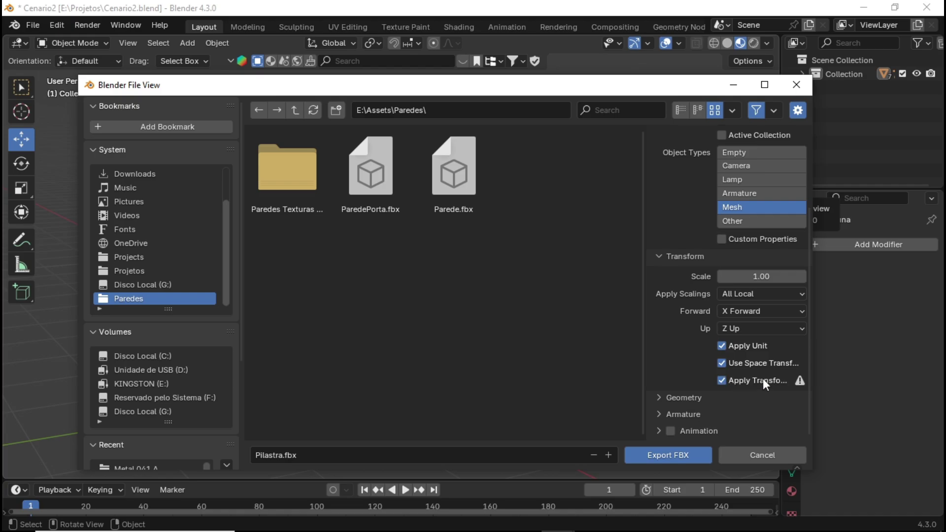
click(721, 380)
click(656, 398)
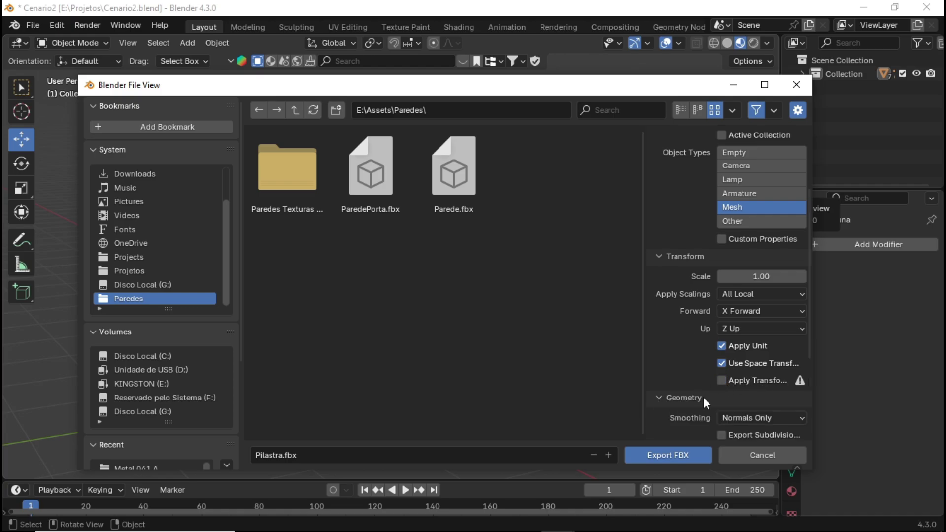
Step: Set the Geometry smoothing to Face instead of Normals Only
scroll(709, 398, down, 5)
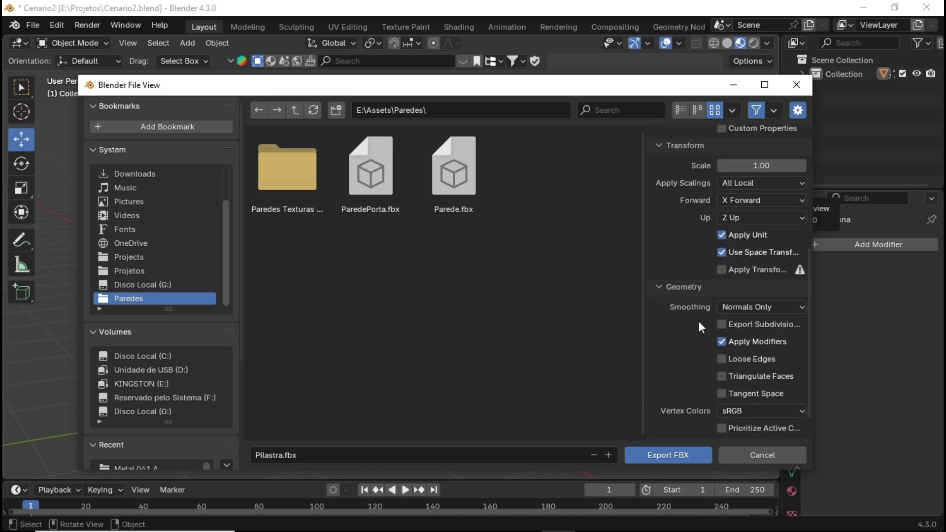
scroll(726, 359, down, 2)
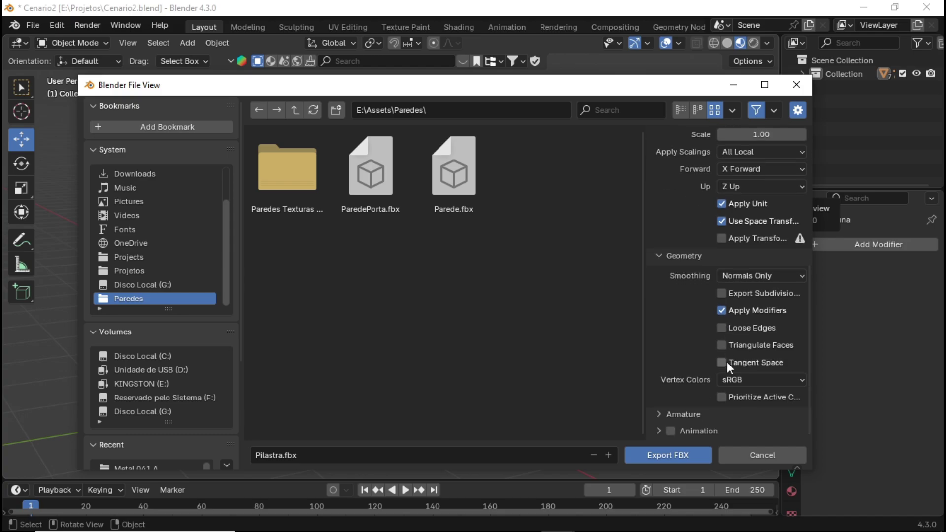
click(771, 276)
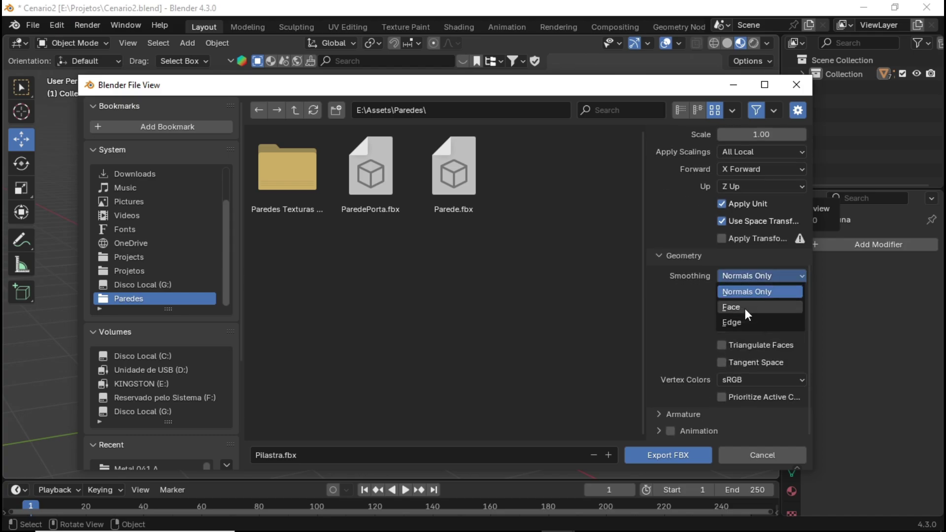
click(744, 309)
click(770, 280)
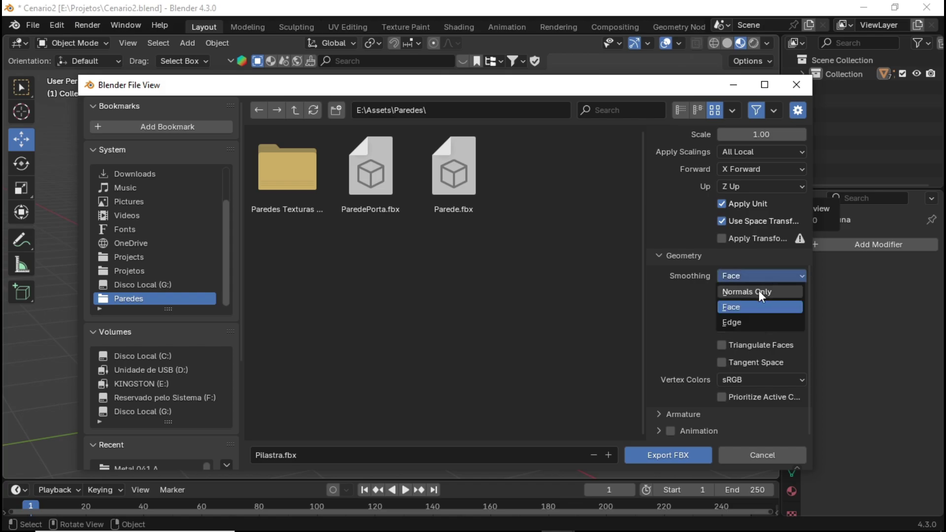
click(759, 291)
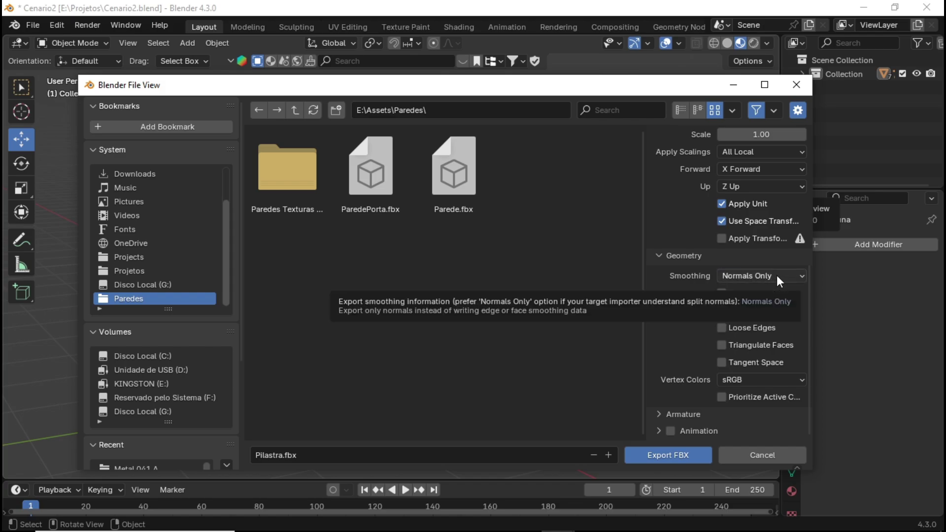
click(777, 275)
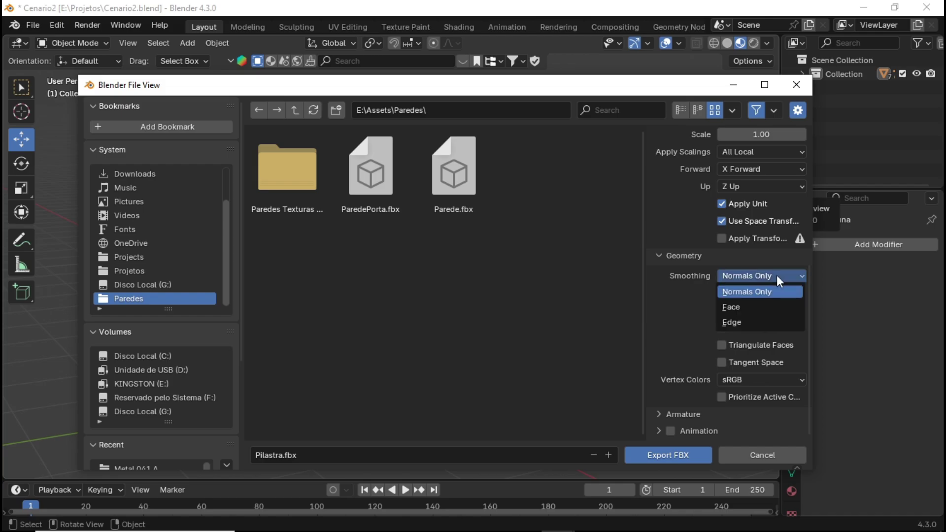
click(755, 308)
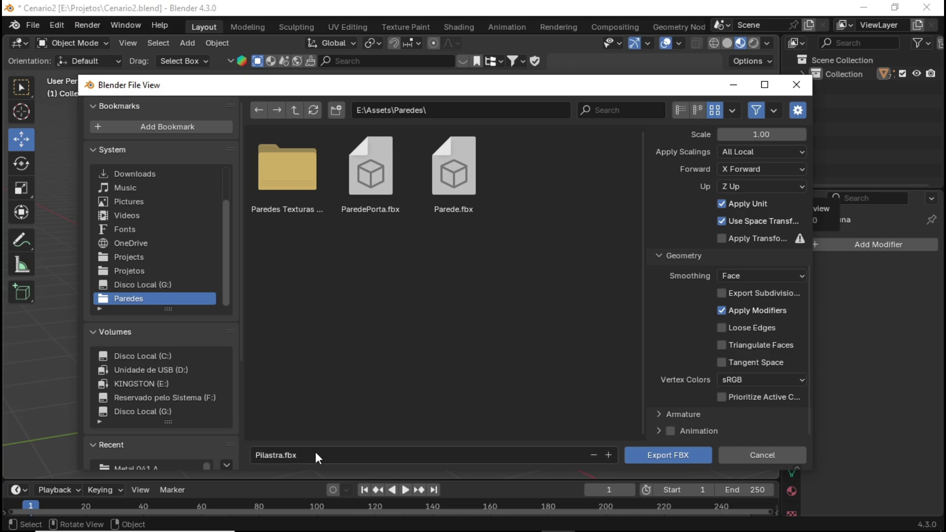
Step: Export the column to E:\Assets\Paredes as Pilastra.fbx
click(648, 455)
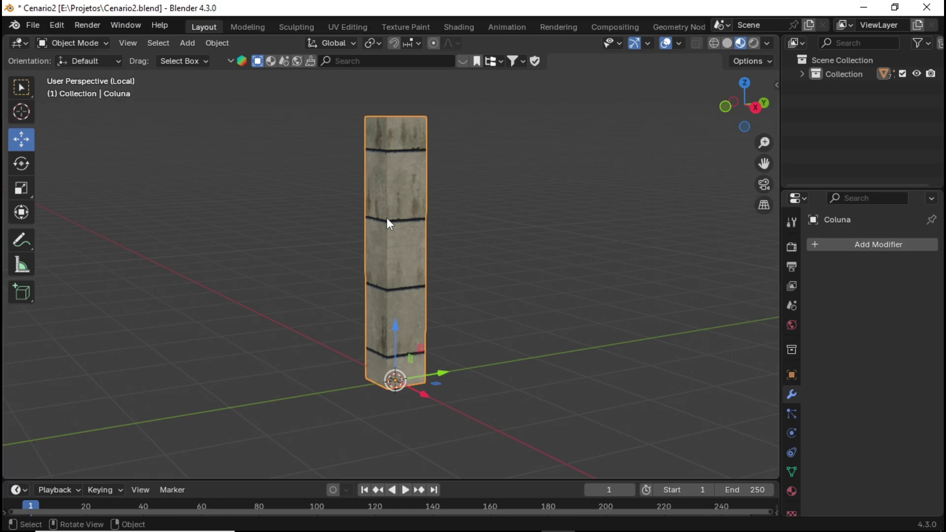
mouse_move(279, 518)
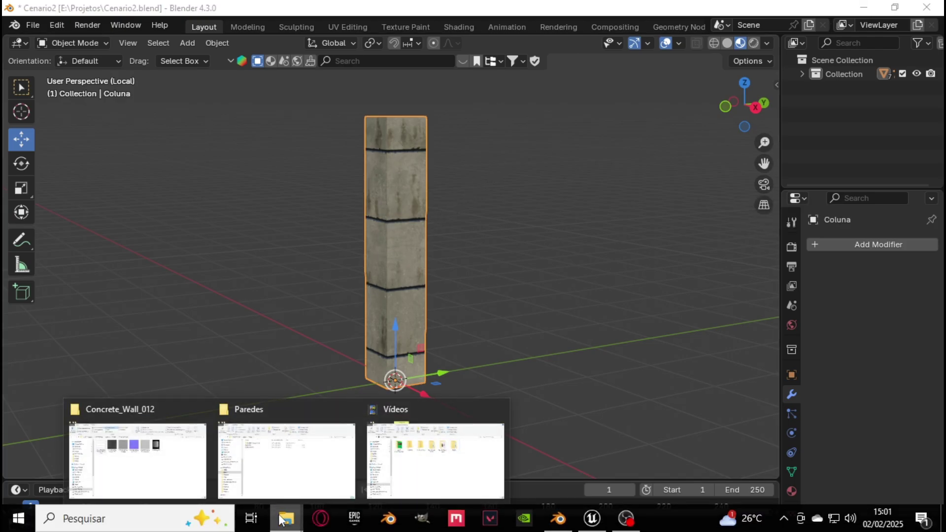
click(138, 441)
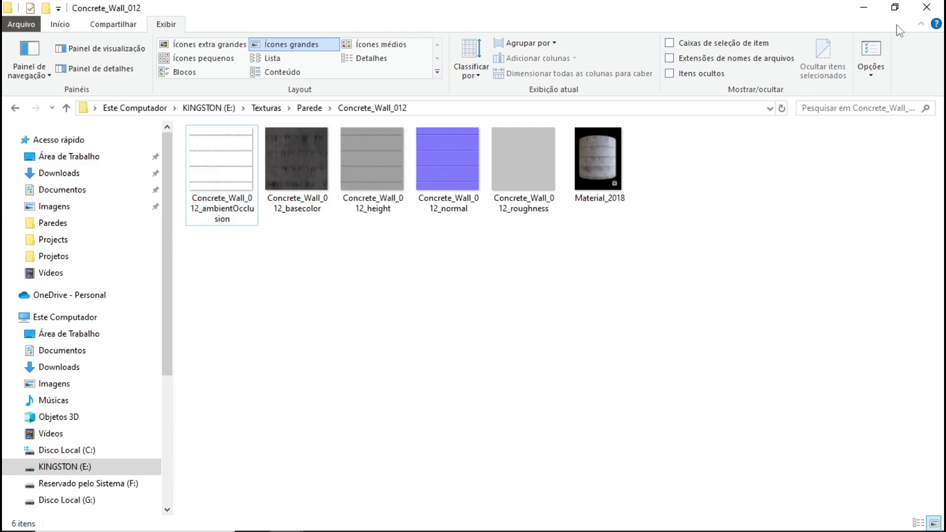
click(863, 7)
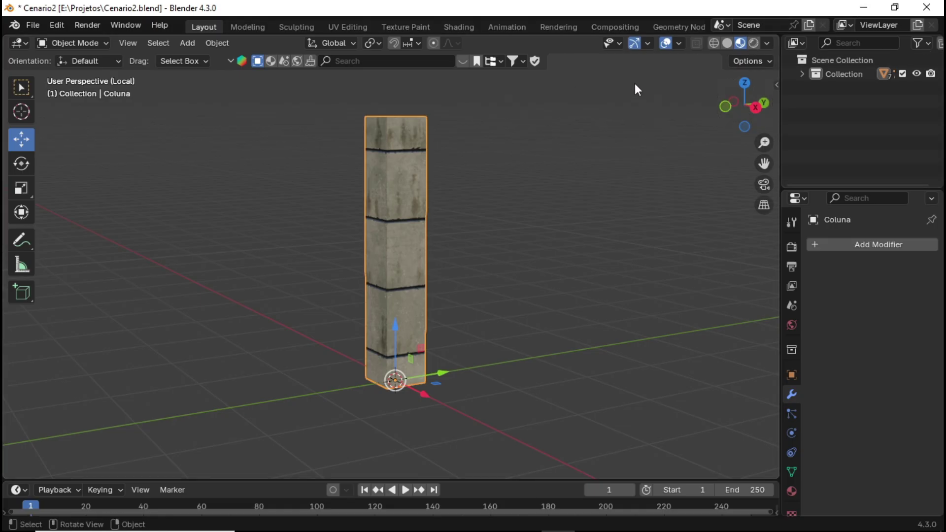
Step: Close Blender without saving and switch to the Unreal Editor FirstPersonMap
click(926, 6)
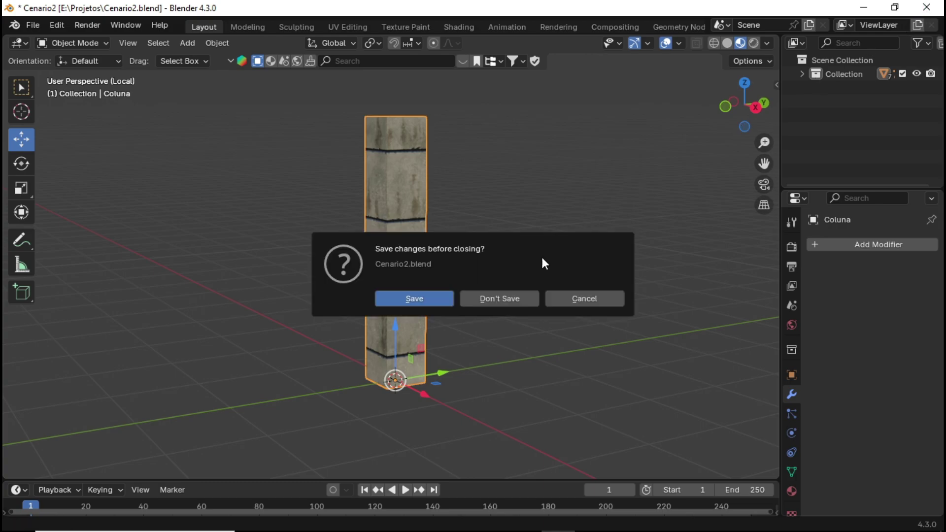
click(516, 299)
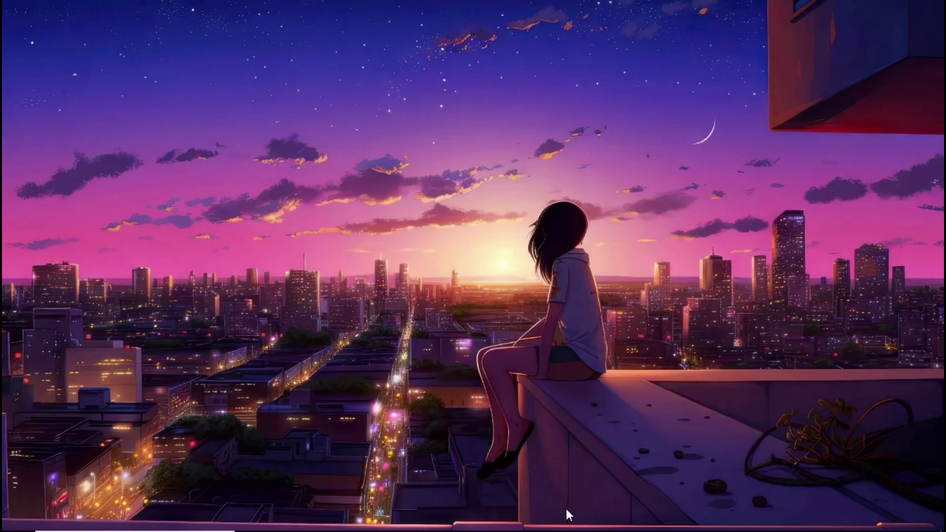
mouse_move(613, 511)
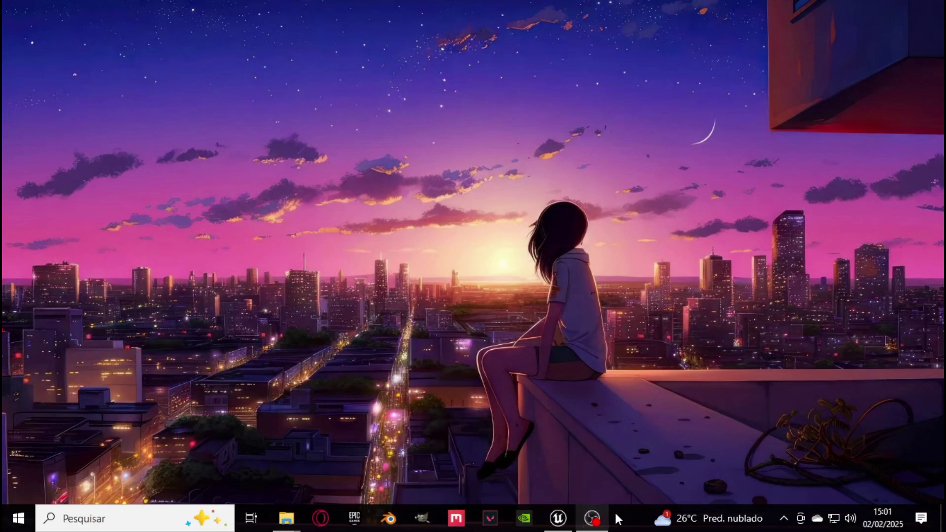
click(555, 518)
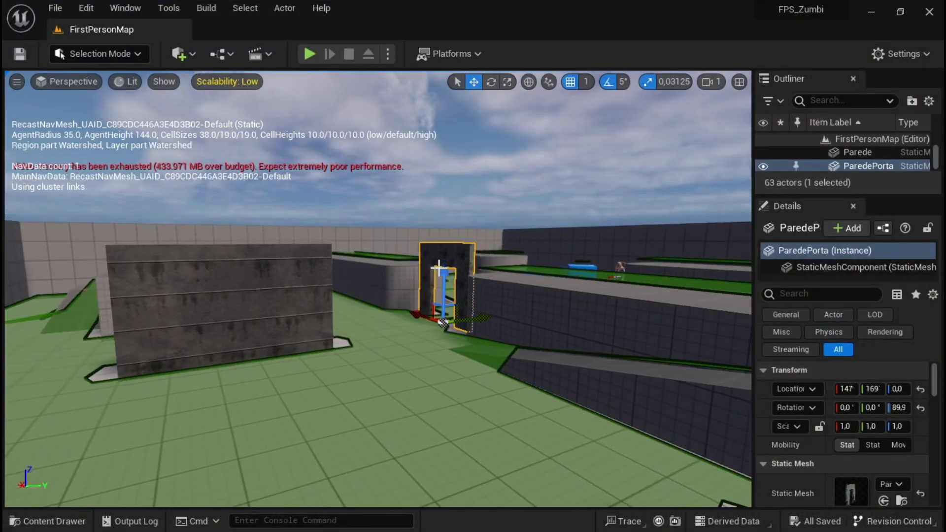
Step: Open the Content Drawer and navigate back into the Assets_Level folder
click(47, 521)
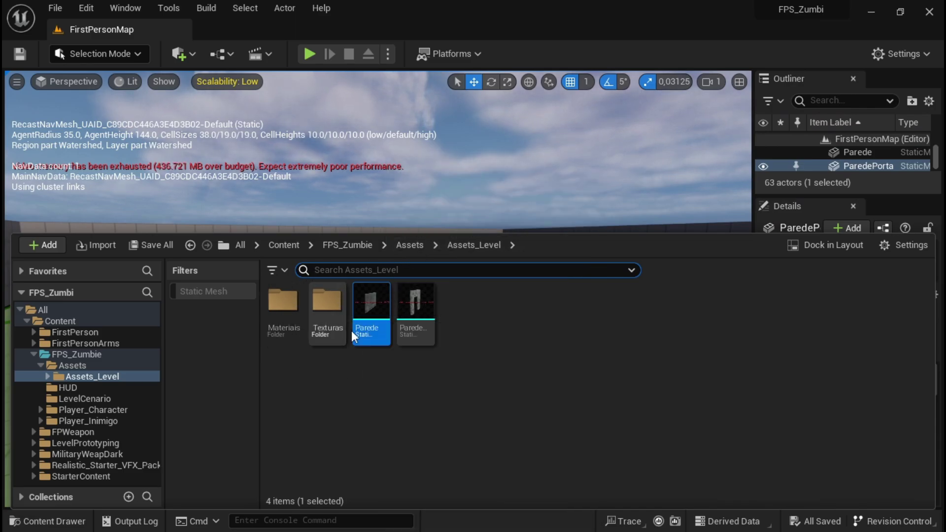
click(440, 372)
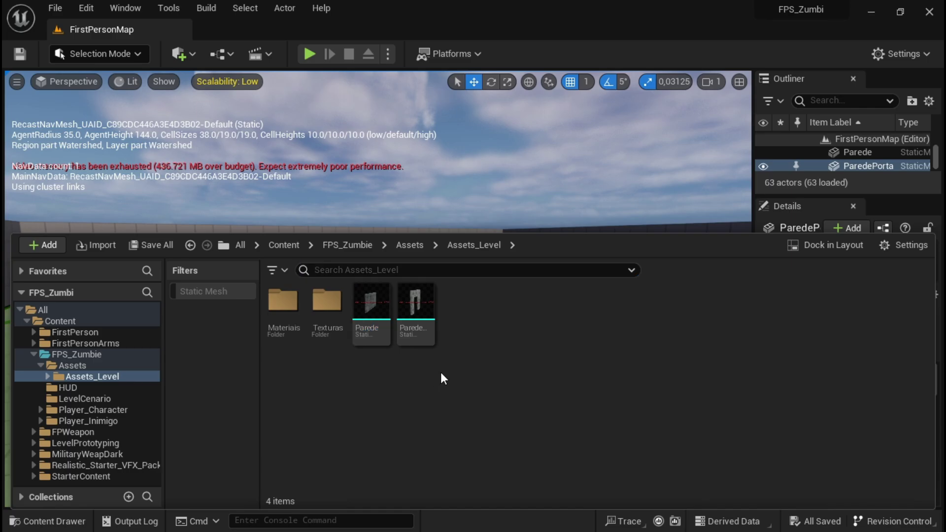
click(412, 246)
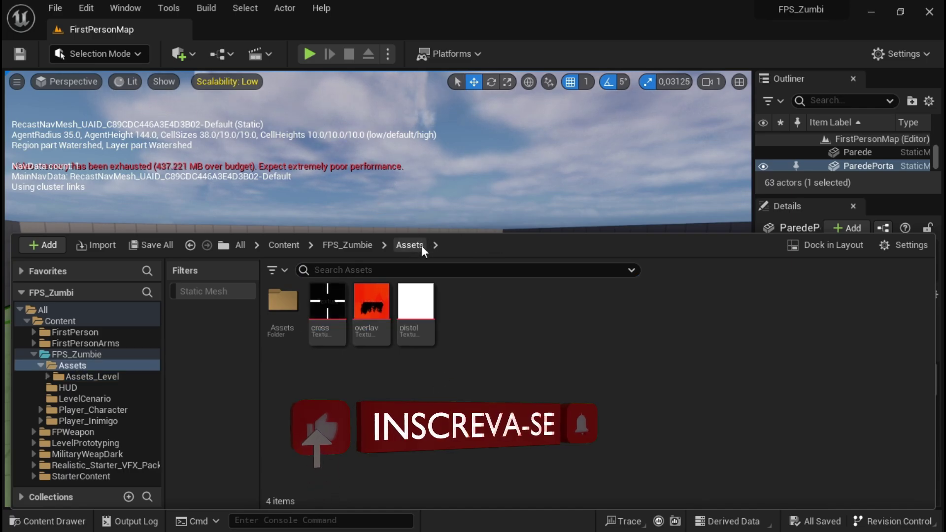
double_click(301, 314)
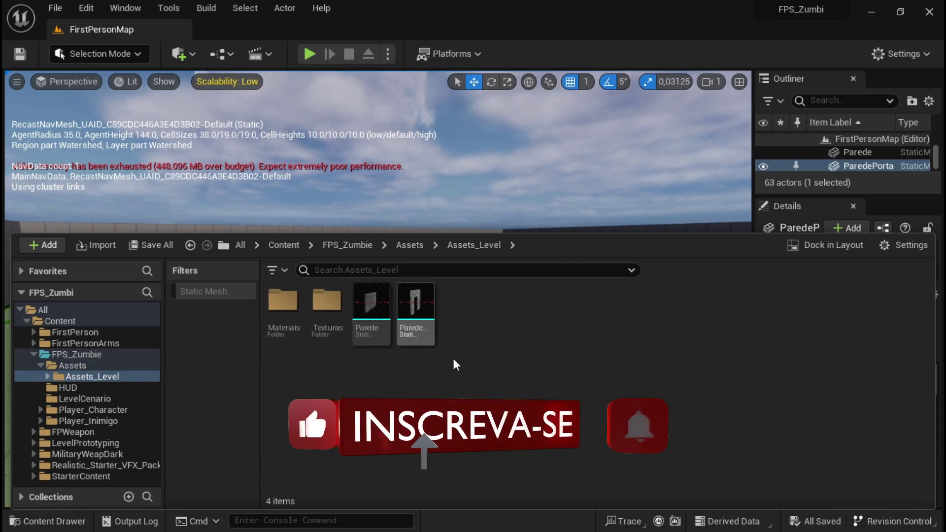
Step: Start importing Pilastra from E:\Assets\Paredes into Assets_Level
click(92, 246)
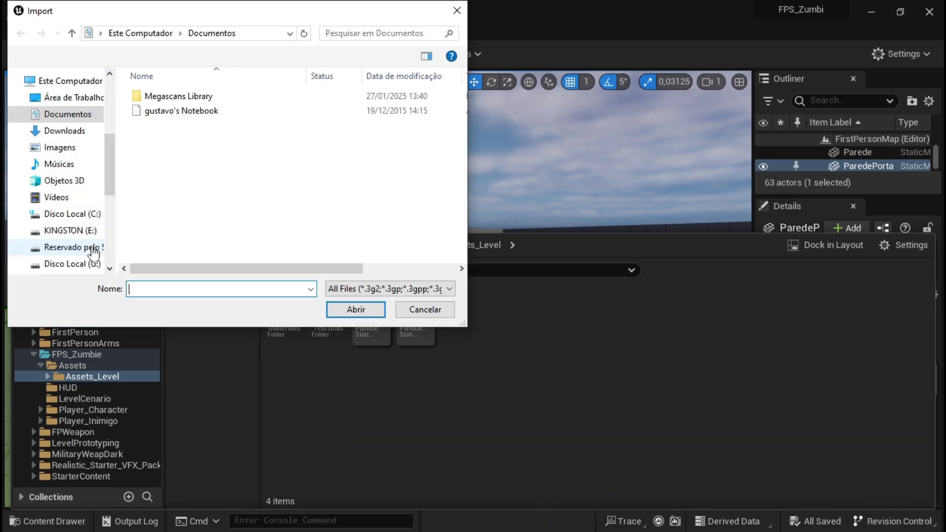
click(77, 232)
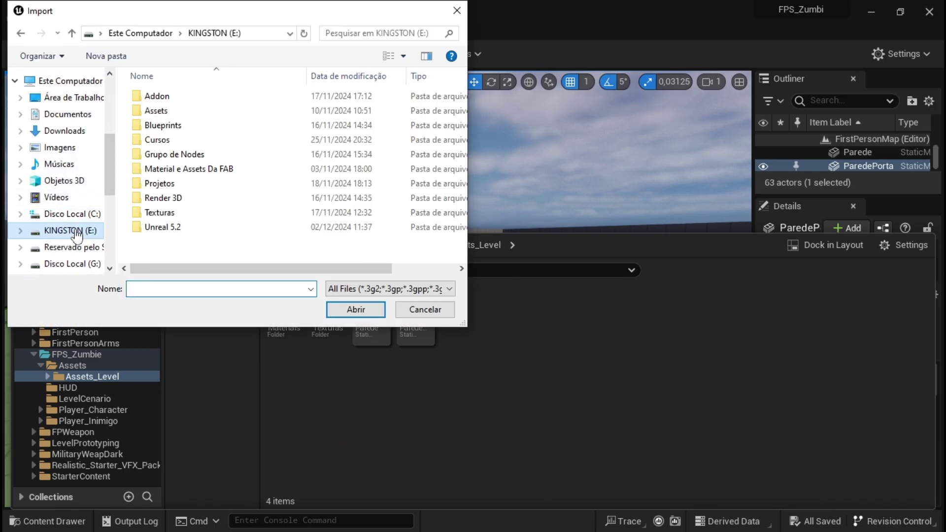
double_click(167, 110)
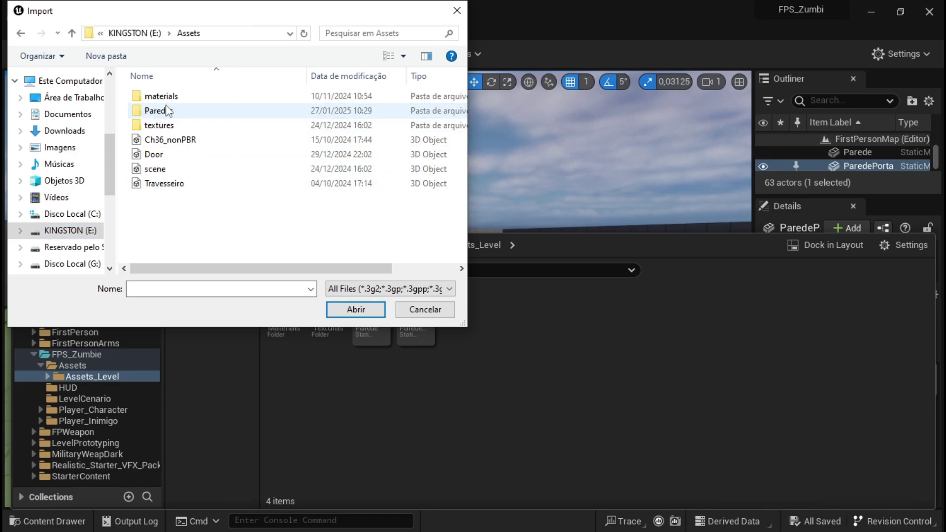
double_click(165, 110)
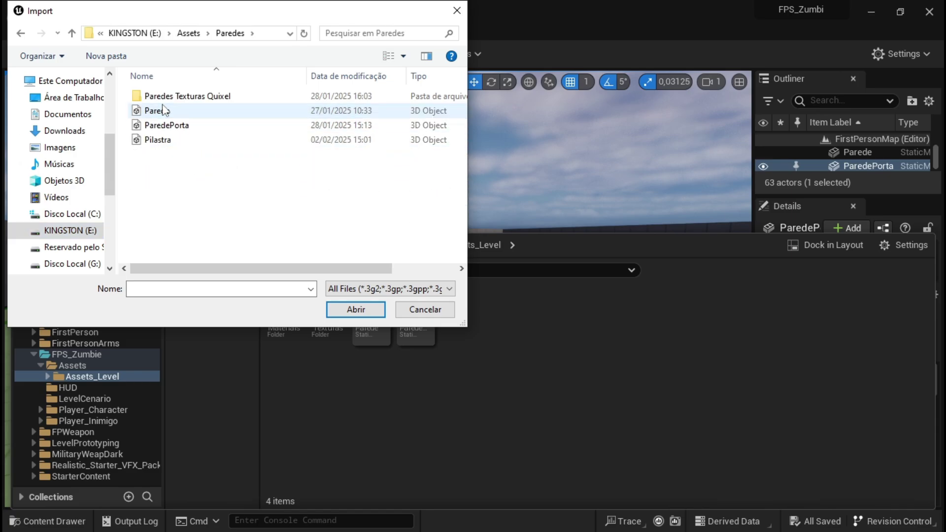
double_click(158, 139)
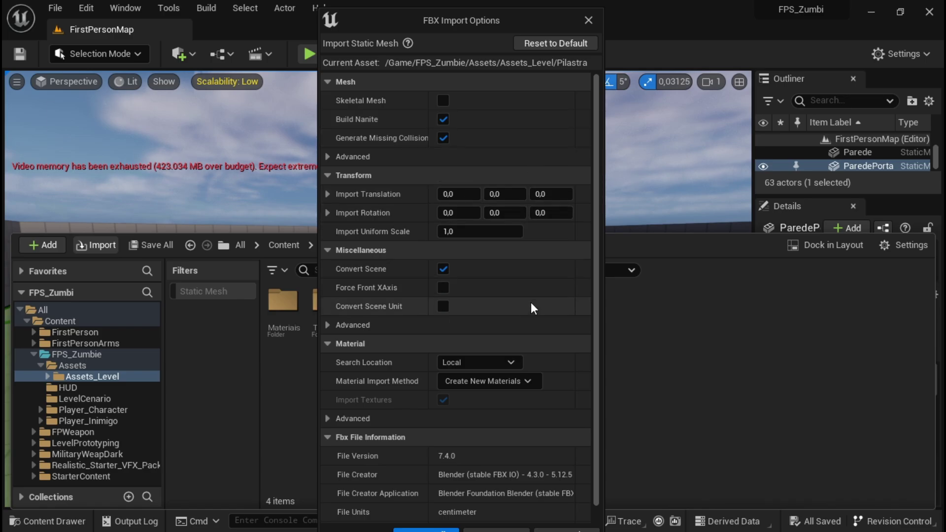
Step: Import Pilastra as a static mesh with the default FBX options, including Create New Materials
scroll(539, 286, down, 1)
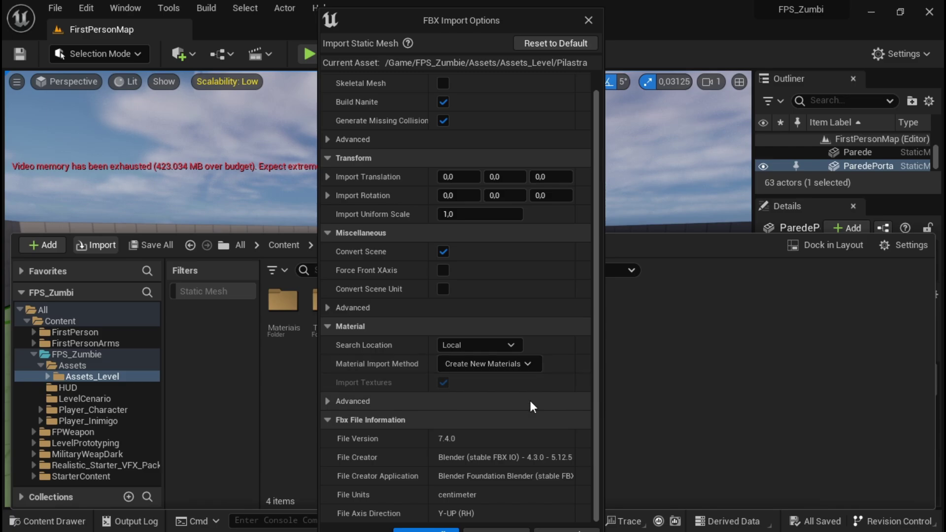
drag(509, 22, 510, 7)
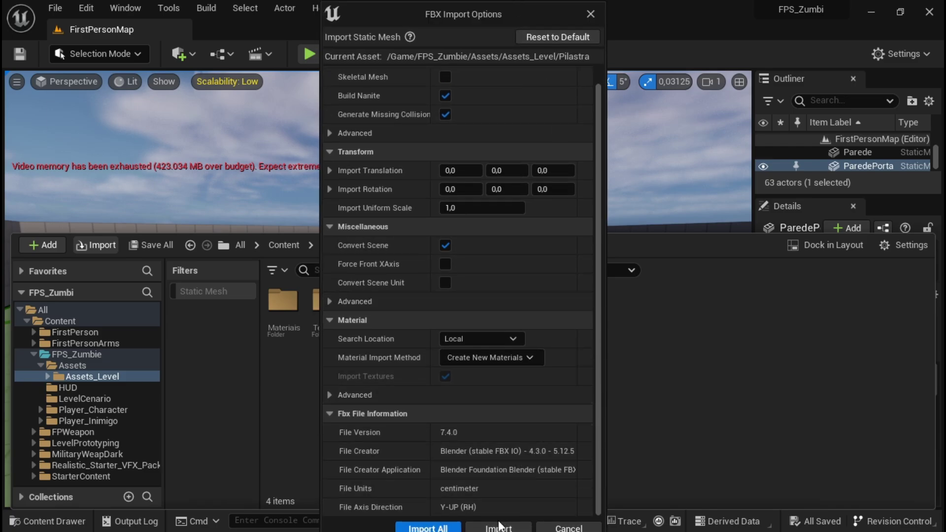
click(499, 521)
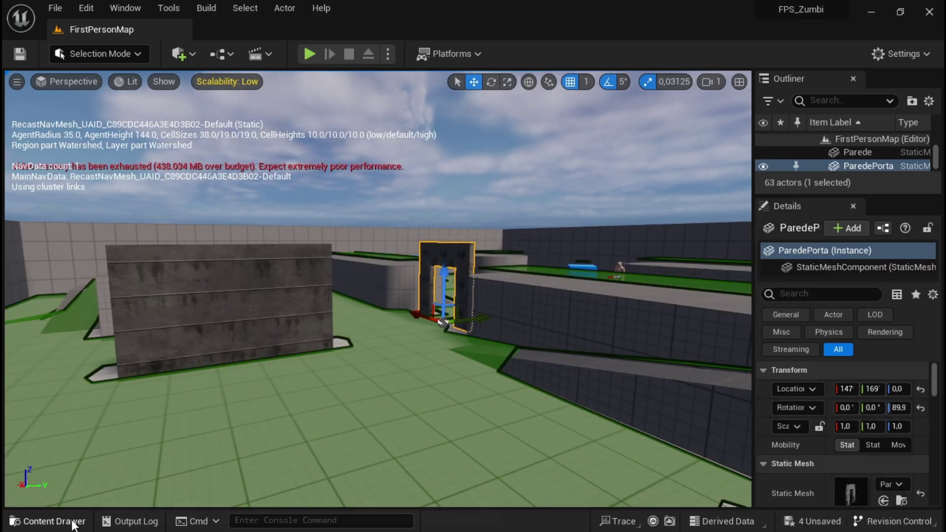
Step: Force-delete the Concrete_Wall_012 roughness and normal textures from Assets_Level
click(54, 520)
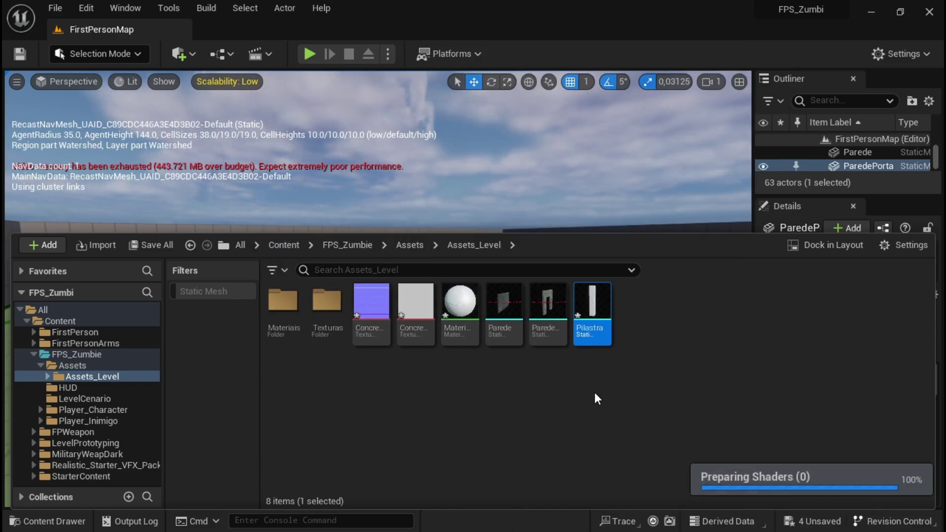
click(419, 301)
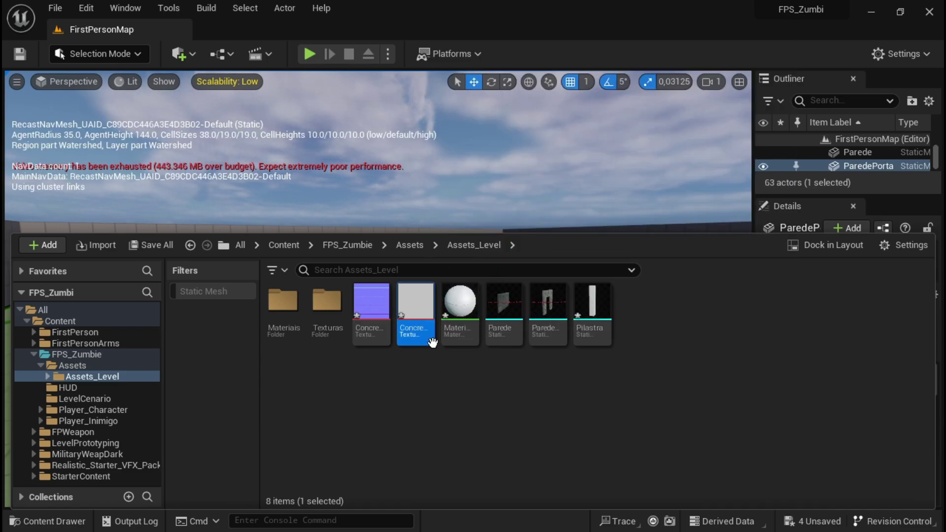
key(Delete)
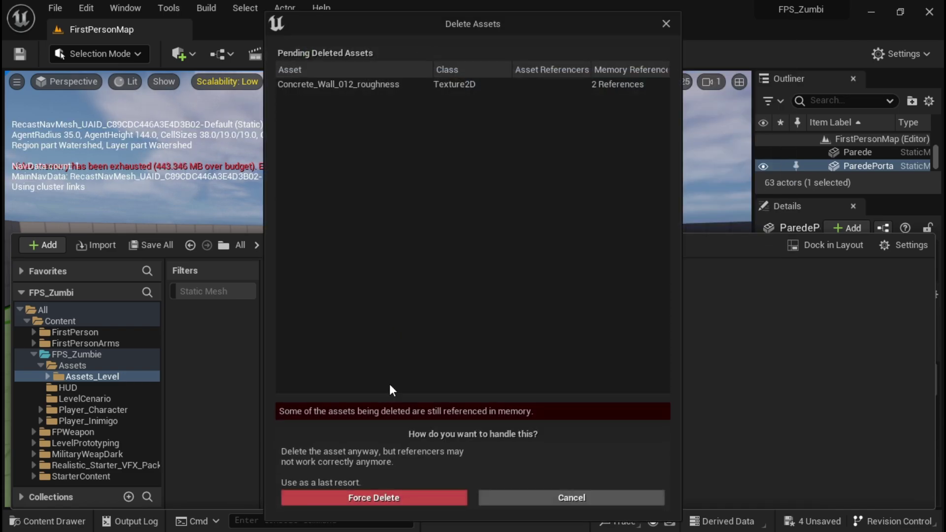
click(390, 500)
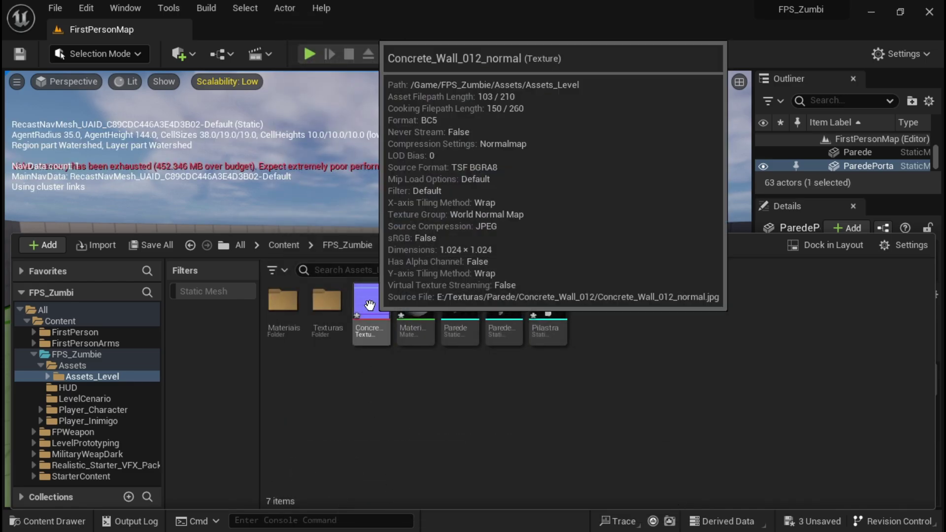
click(370, 307)
key(Delete)
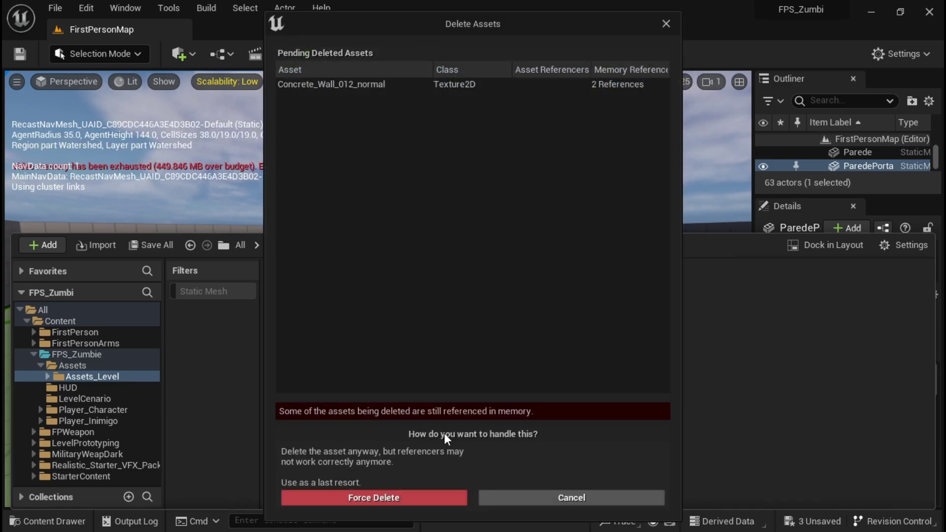
click(408, 497)
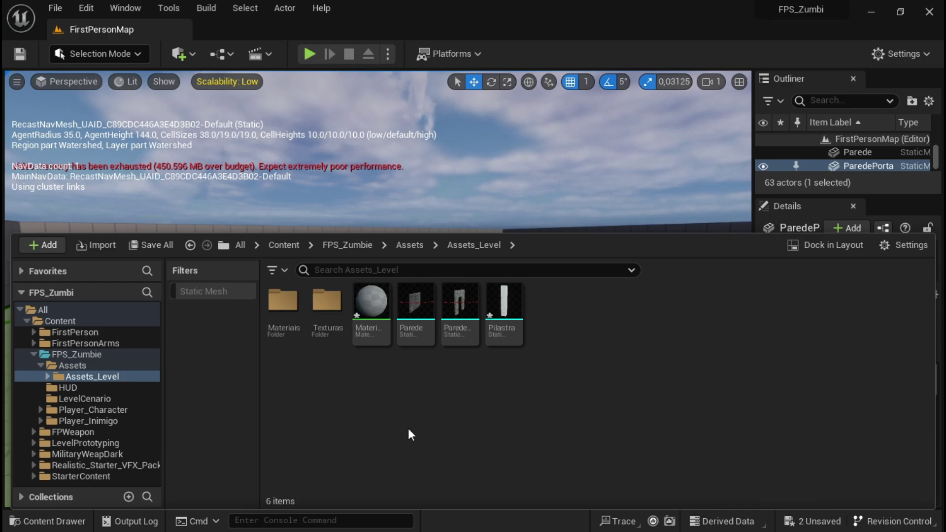
Step: Open Material_Parede, return to FirstPersonMap, and review Assets_Level with the Static Mesh filter toggled
double_click(373, 311)
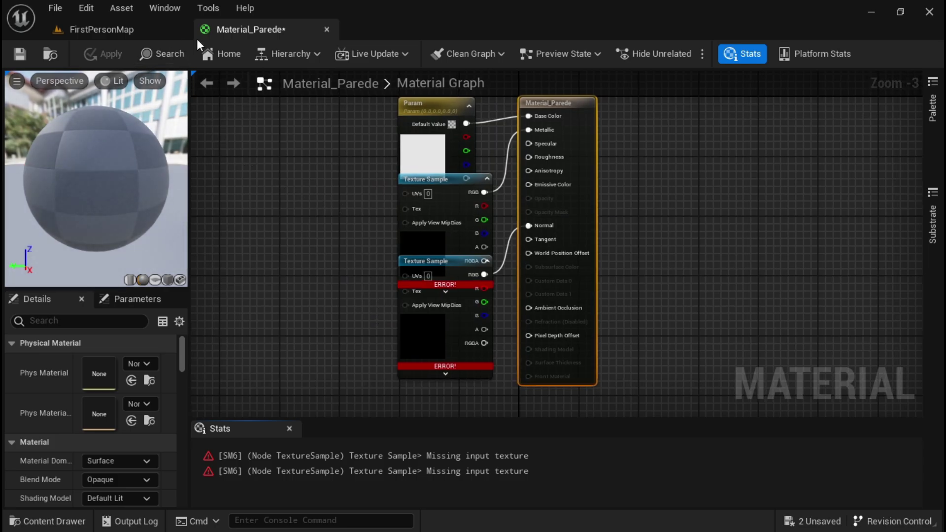
click(152, 26)
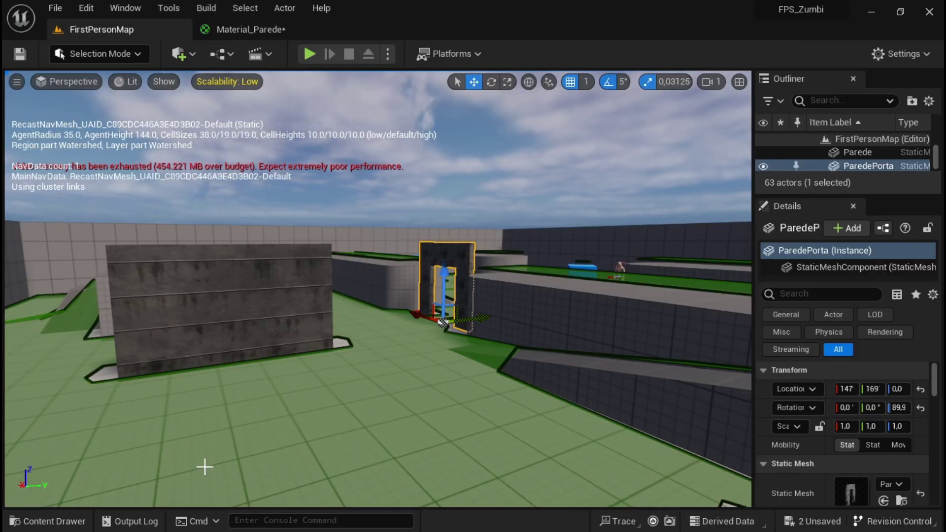
click(74, 520)
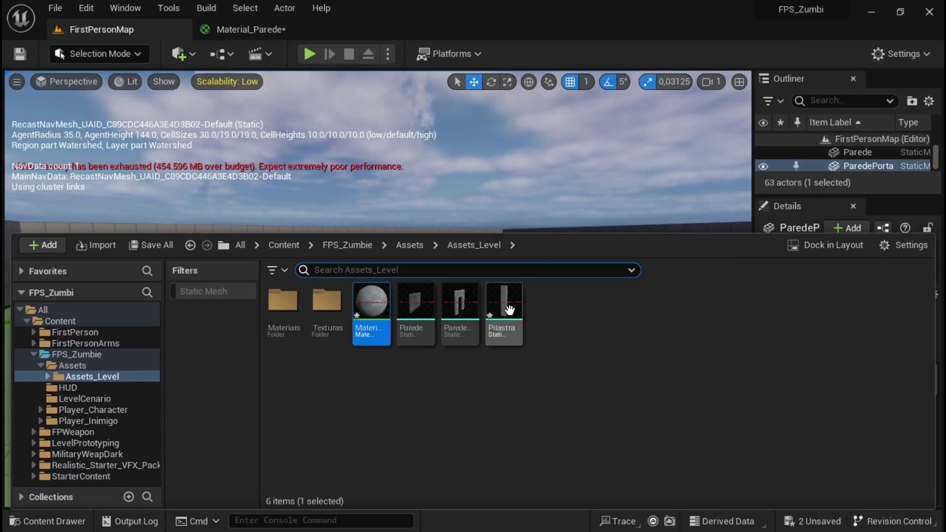
mouse_move(508, 310)
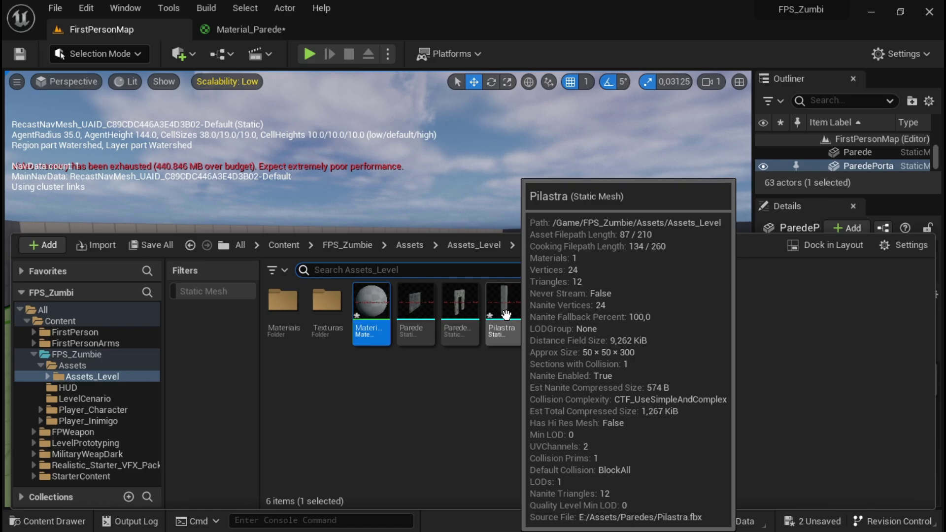
click(216, 294)
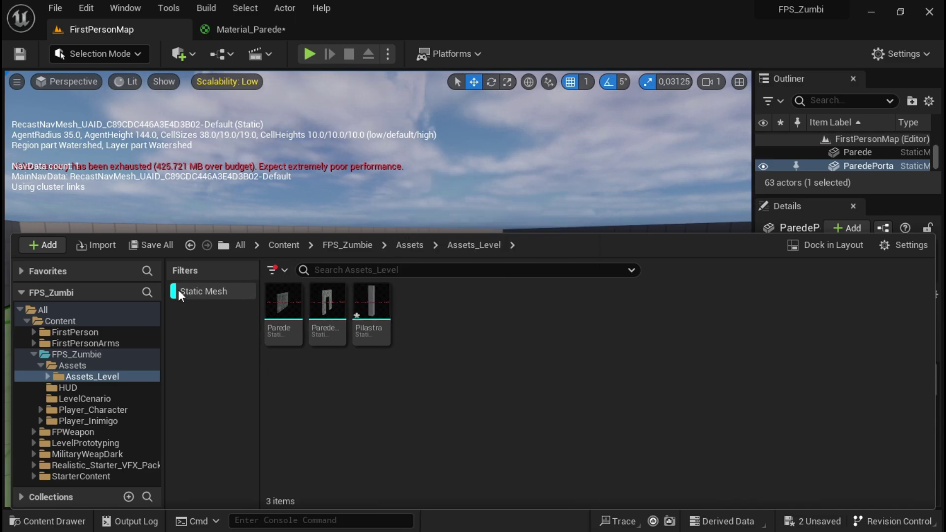
click(203, 293)
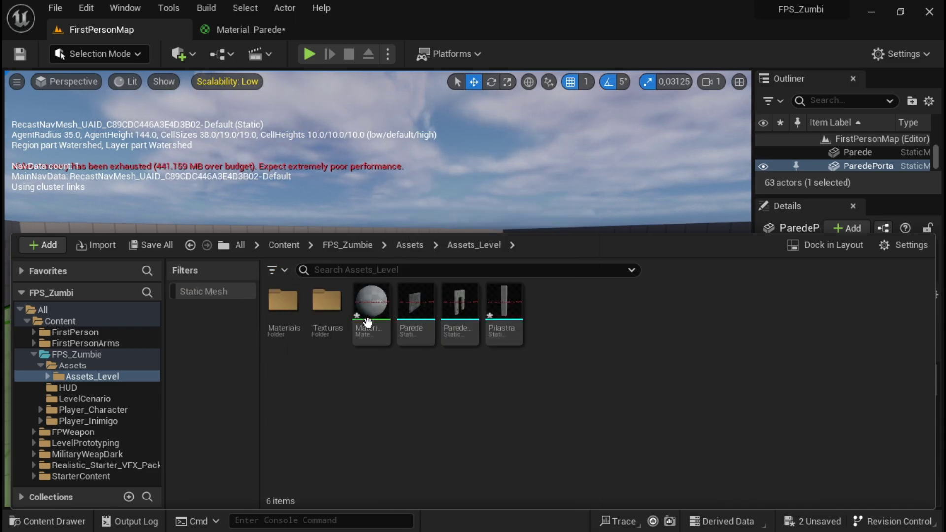
Step: Open the Pilastra mesh in a docked editor tab, then switch to the Material_Parede graph
double_click(513, 315)
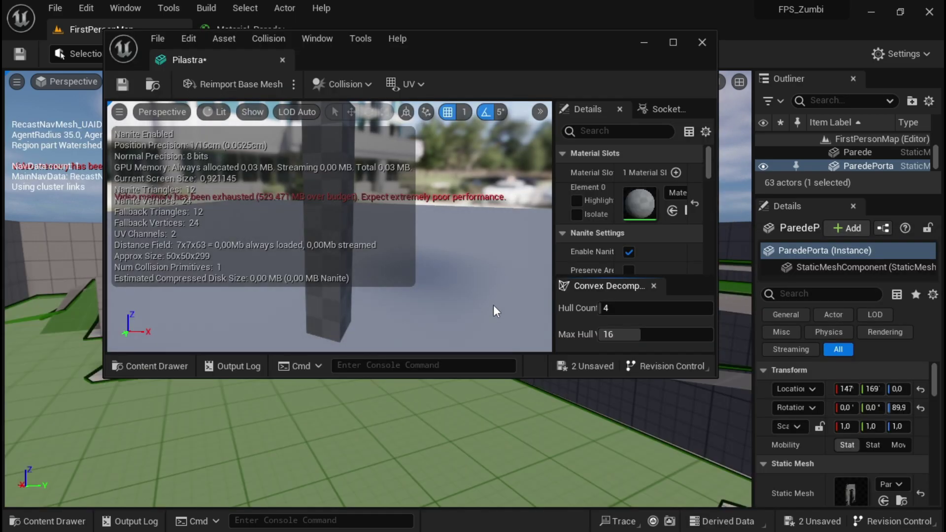
mouse_move(206, 56)
mouse_down()
mouse_move(347, 24)
mouse_move(217, 39)
mouse_up()
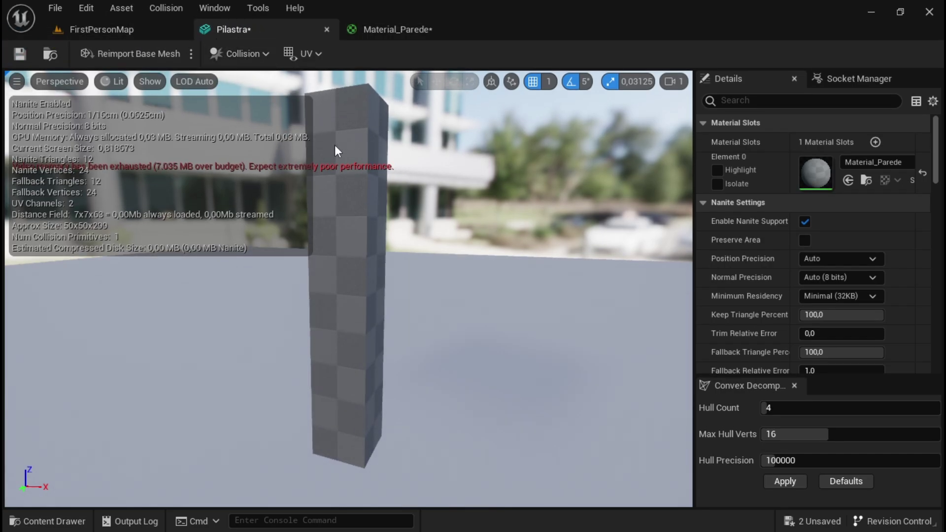
scroll(362, 208, down, 2)
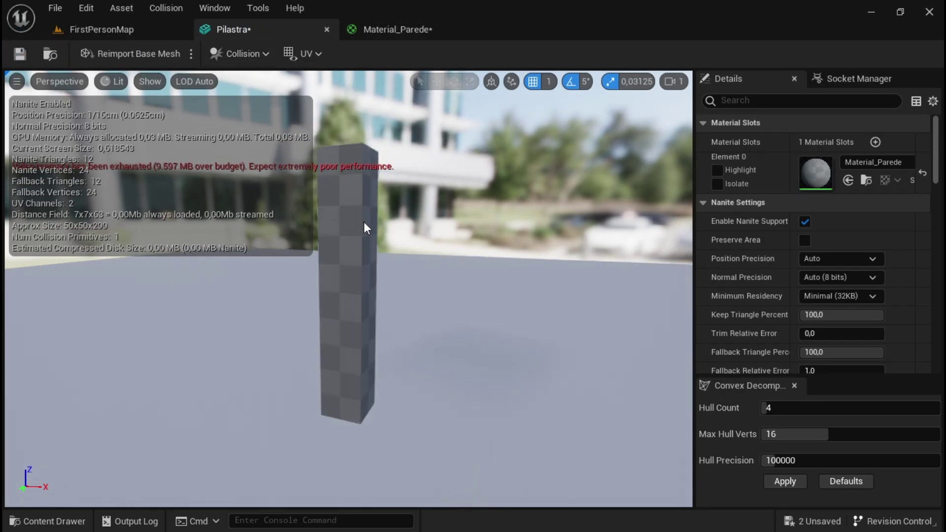
click(393, 26)
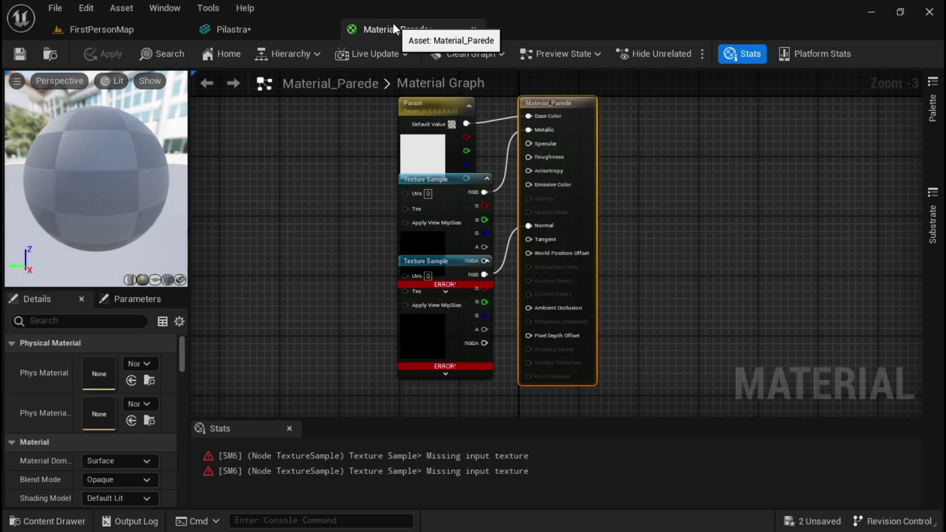
Step: Delete the Param and both Texture Sample nodes from Material_Parede, then return to FirstPersonMap
scroll(336, 206, down, 3)
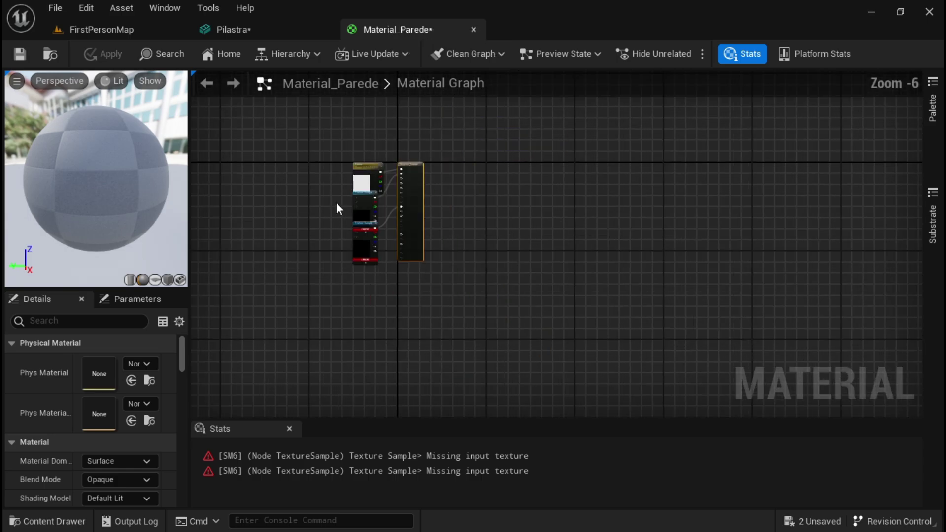
scroll(339, 207, up, 3)
drag(346, 138, 442, 390)
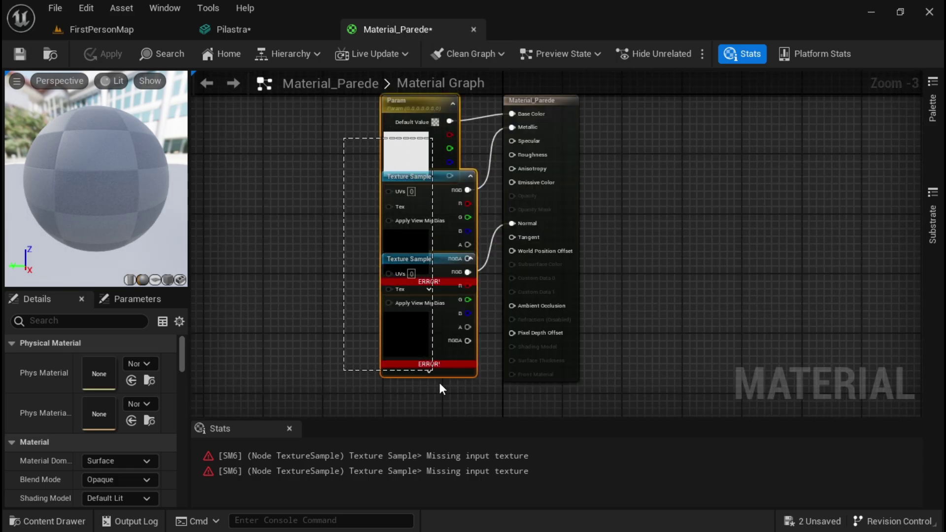
key(Delete)
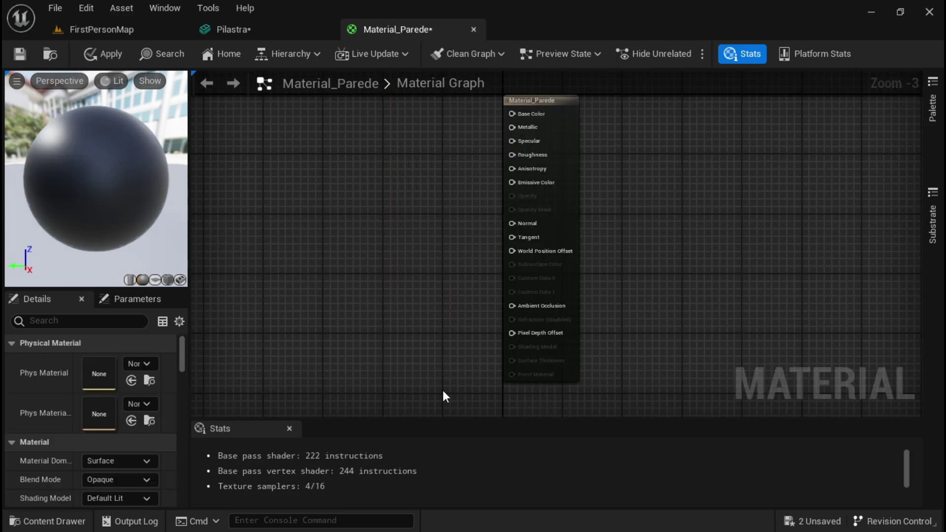
scroll(371, 170, down, 3)
scroll(370, 169, up, 3)
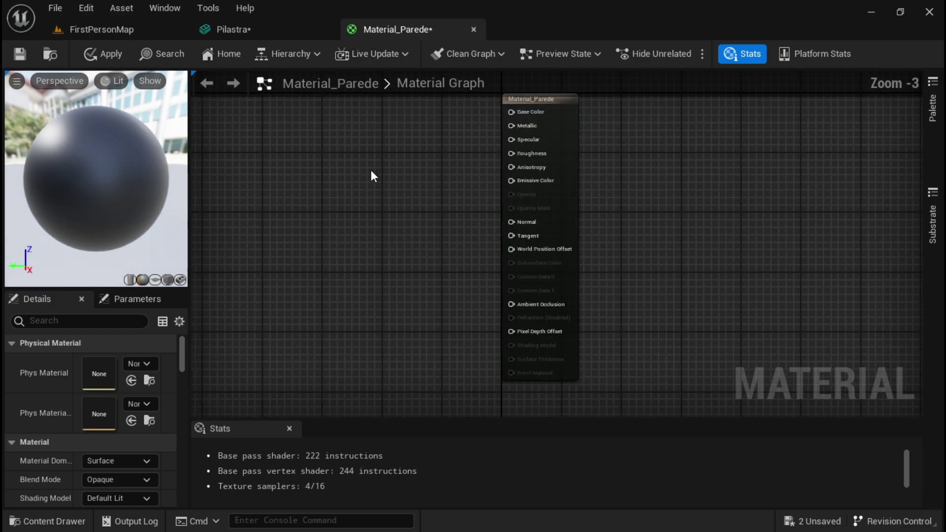
click(133, 27)
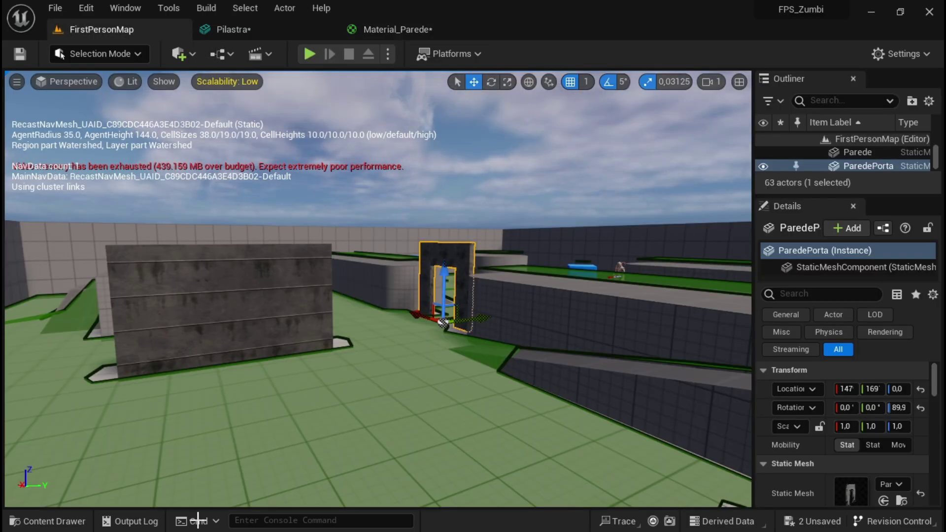
Step: Open the Texturas folder, then select and frame the Parede wall in the level
click(49, 521)
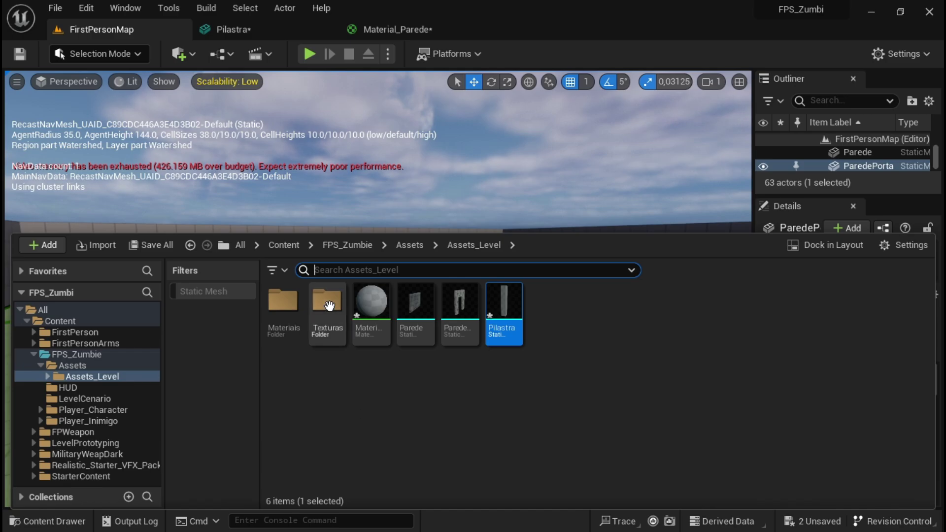
double_click(320, 320)
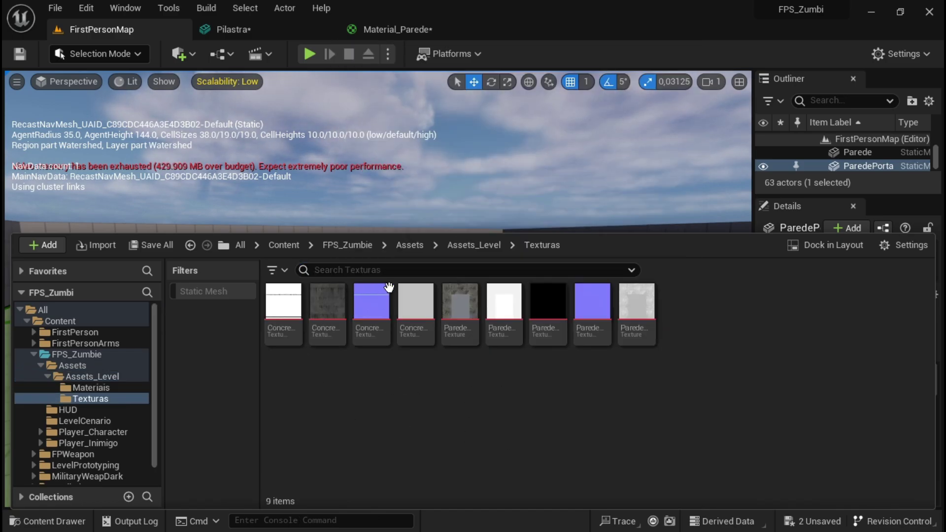
mouse_move(364, 292)
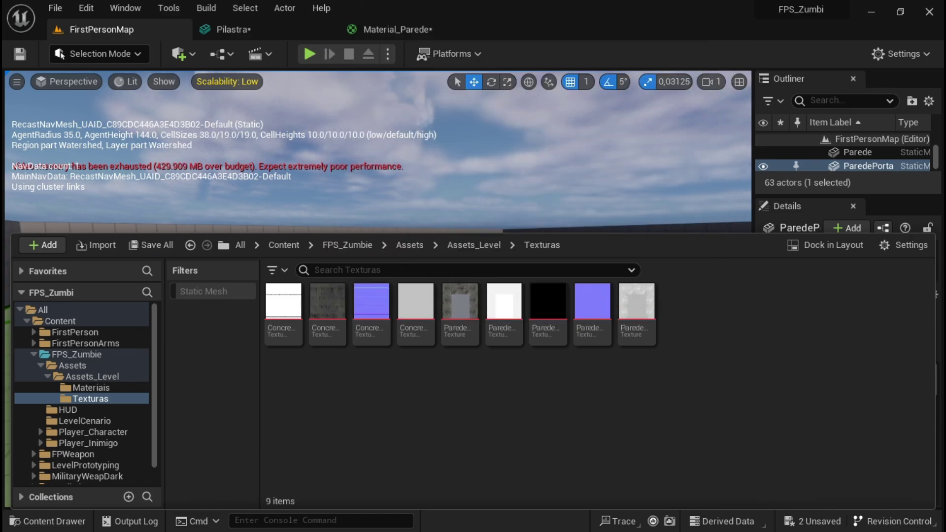
click(279, 207)
click(246, 297)
key(f)
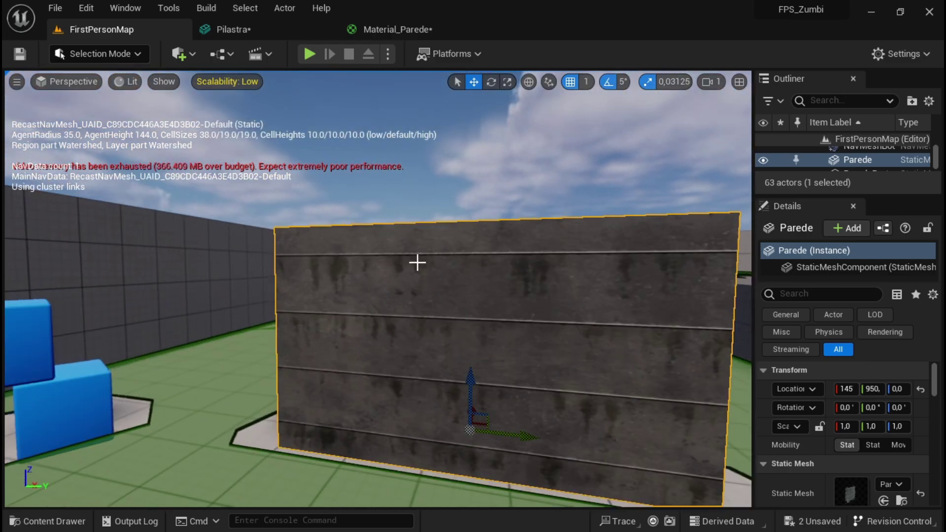
right_drag(418, 262, 451, 275)
right_click(451, 275)
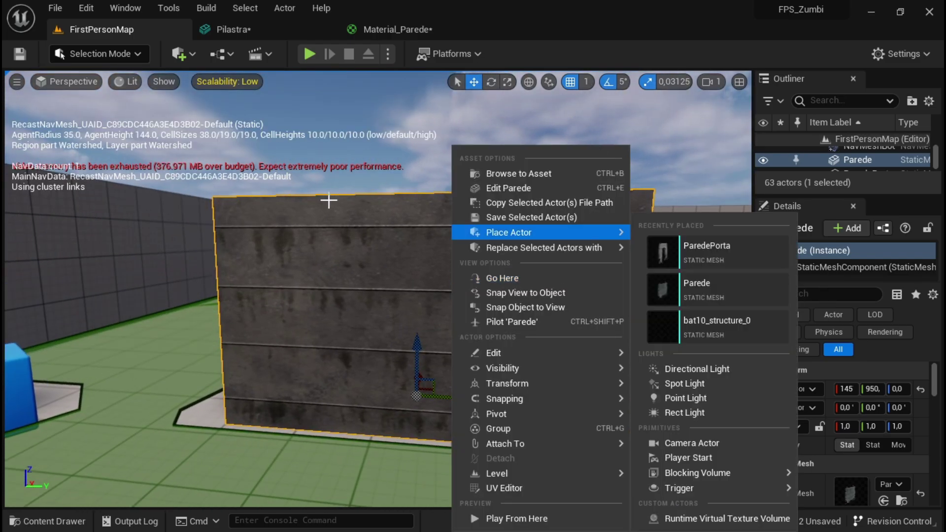
click(333, 241)
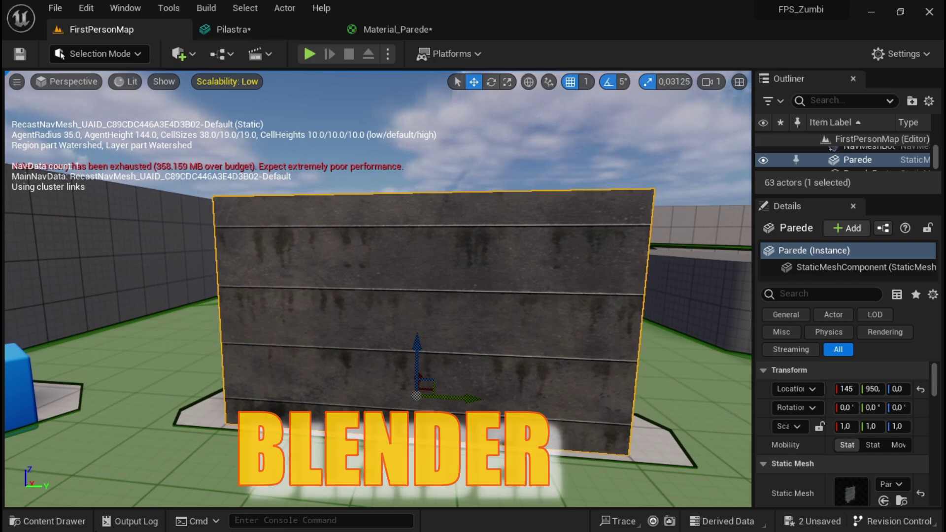
Step: Select the four Concrete_Wall_012 textures and drag them toward the Material_Parede tab
click(48, 521)
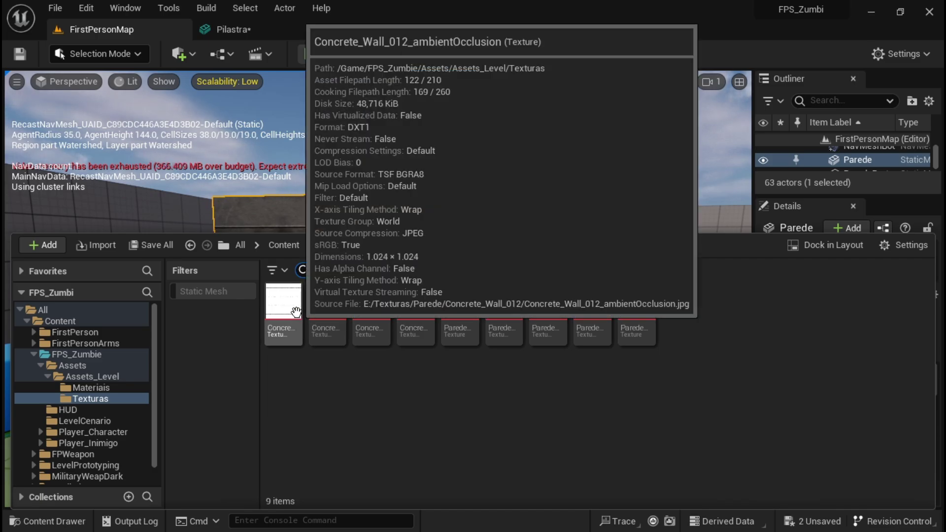
click(266, 288)
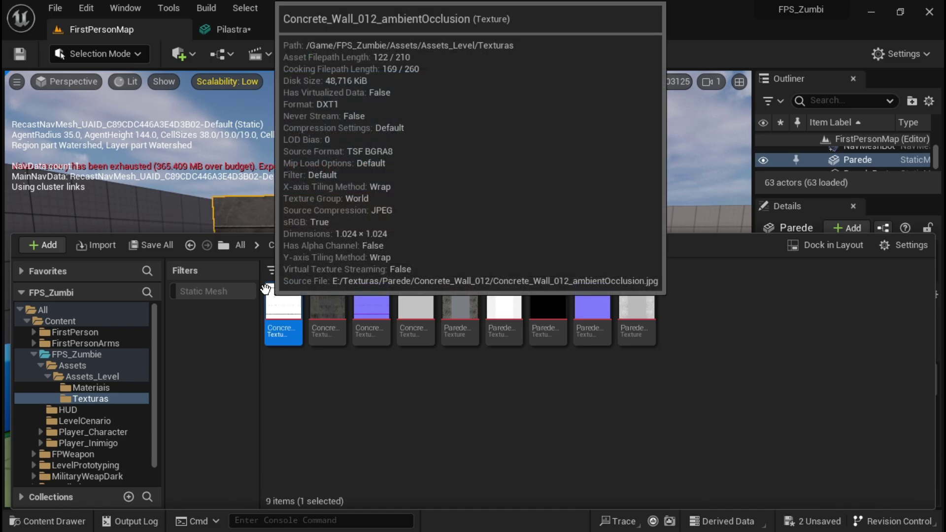
ctrl+click(326, 302)
ctrl+click(369, 301)
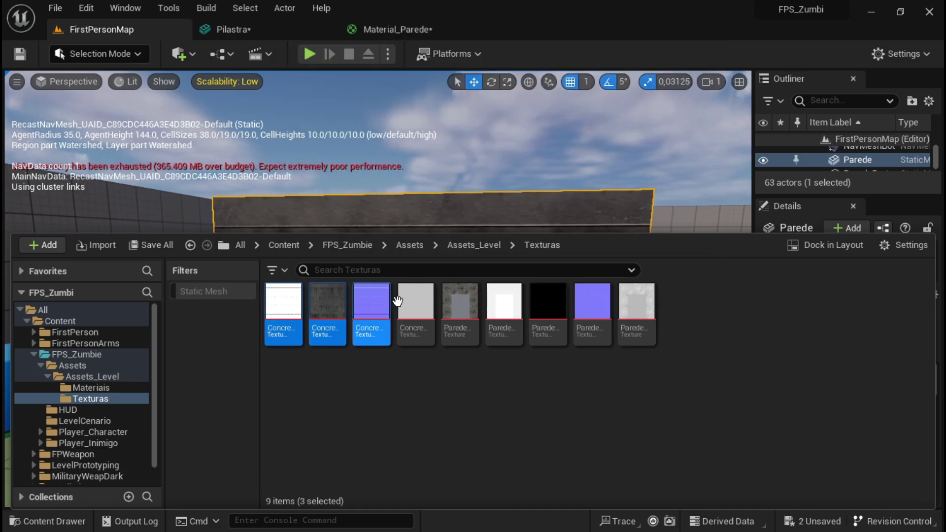
ctrl+click(397, 301)
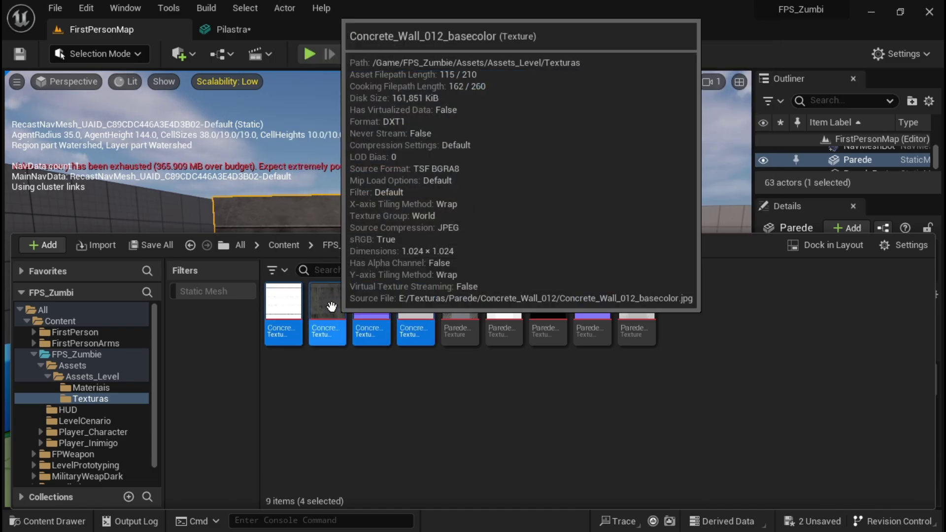
drag(332, 307, 309, 47)
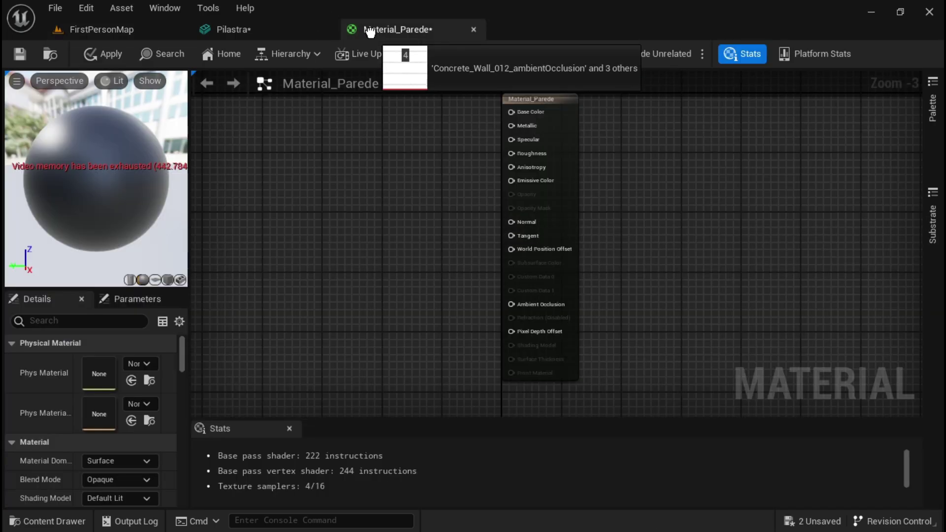
Step: Drop the four Concrete textures into Material_Parede and spread the Texture Sample nodes apart
mouse_move(309, 46)
mouse_down()
mouse_move(332, 194)
mouse_move(323, 204)
mouse_up()
scroll(422, 234, down, 1)
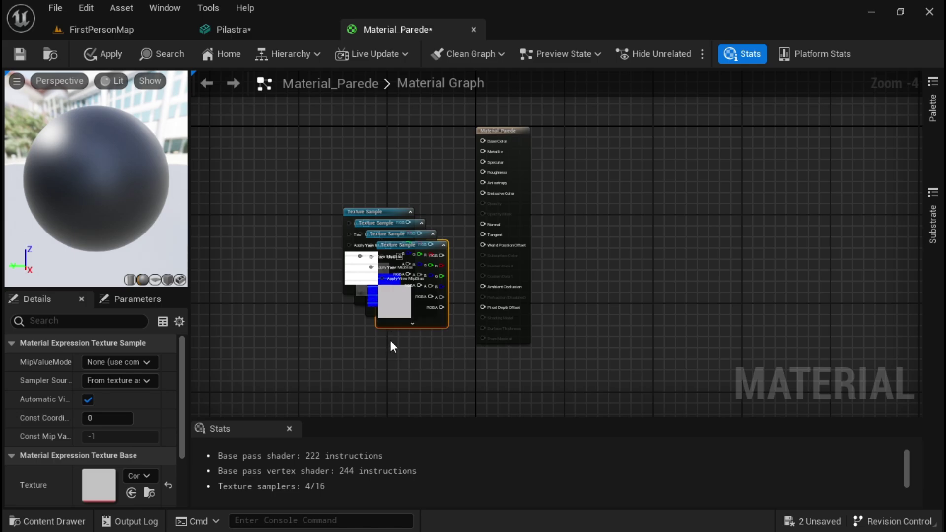
drag(399, 250, 254, 306)
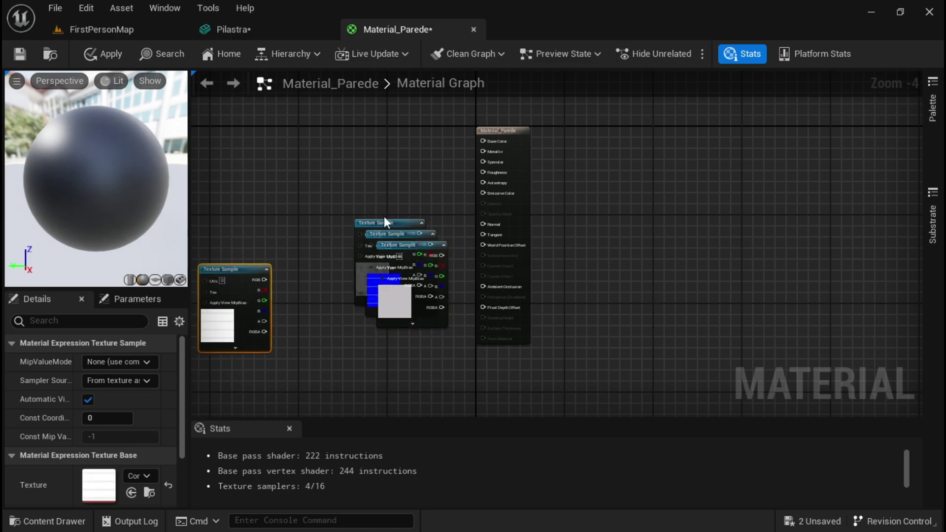
drag(384, 221, 261, 147)
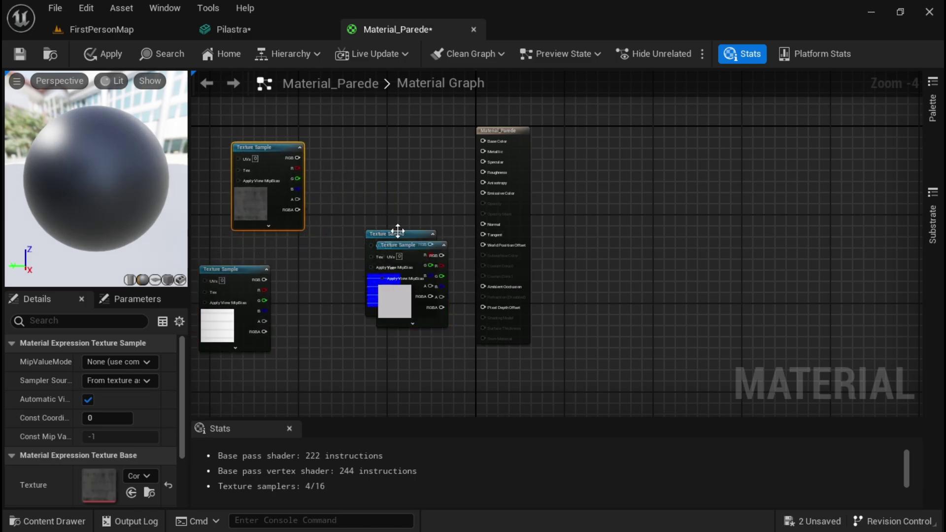
drag(397, 230, 324, 315)
drag(413, 242, 399, 185)
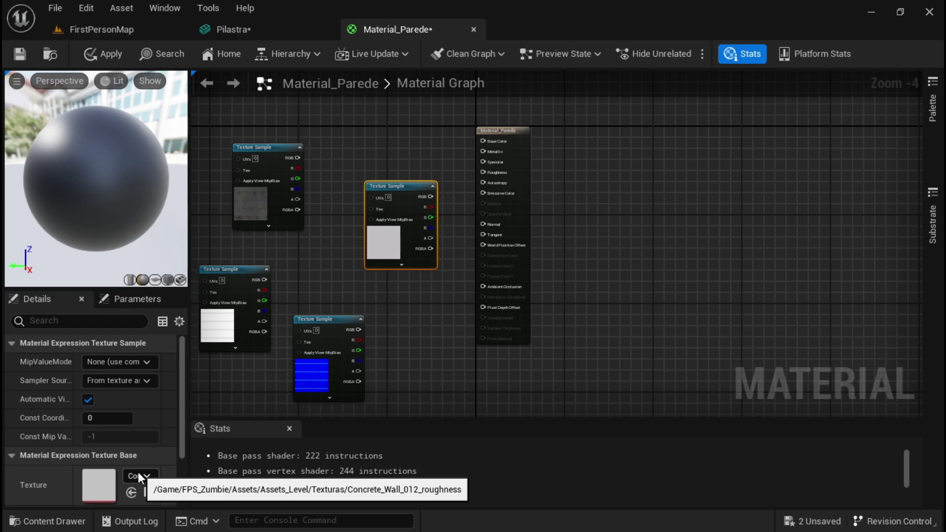
Step: Wire the roughness texture into Roughness and select the concrete base colour node
scroll(439, 158, up, 3)
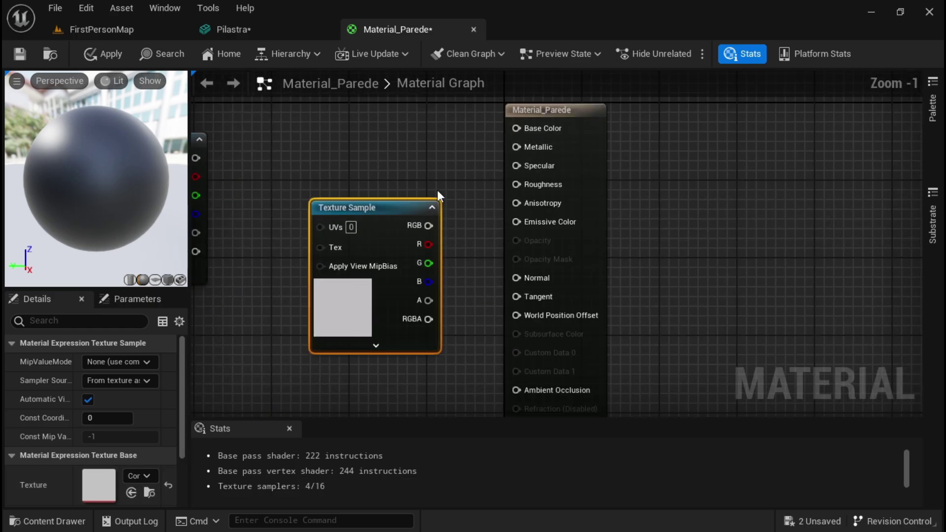
mouse_move(436, 227)
mouse_down()
mouse_move(446, 233)
mouse_move(517, 184)
mouse_up()
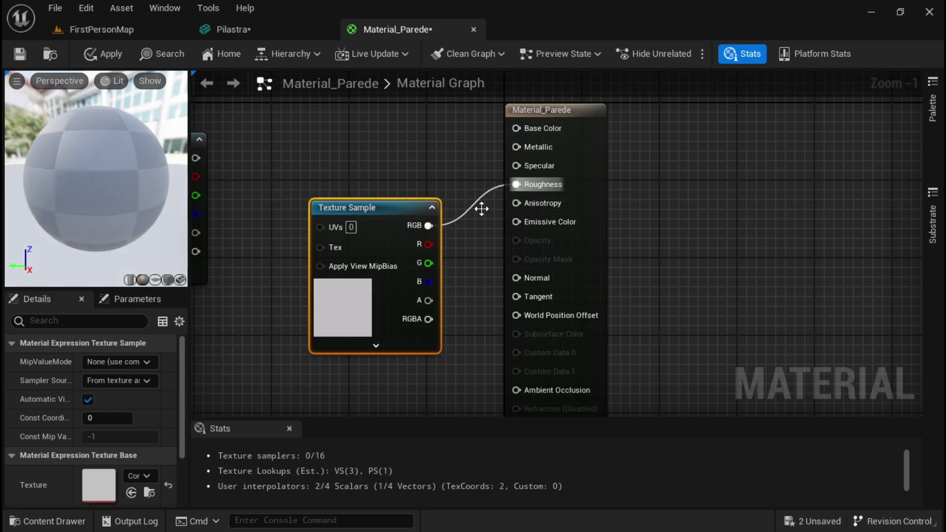
scroll(321, 277, down, 4)
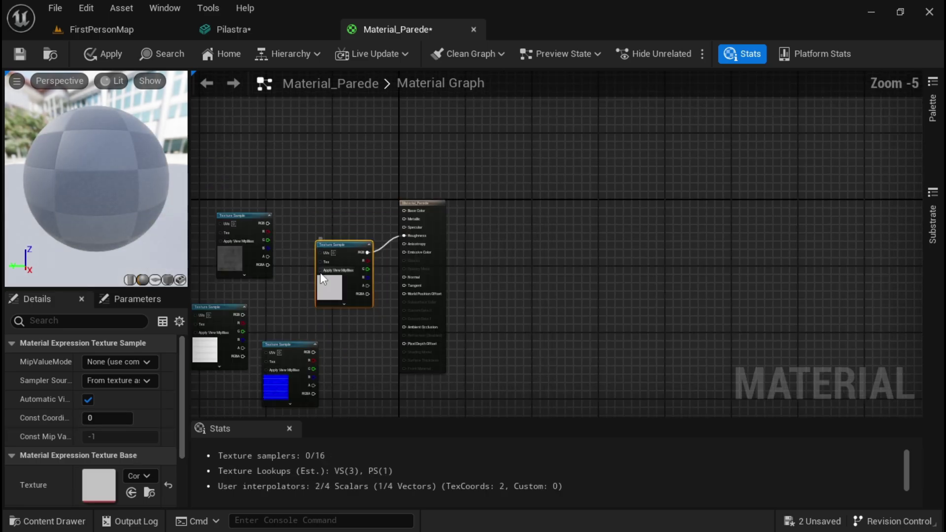
click(250, 222)
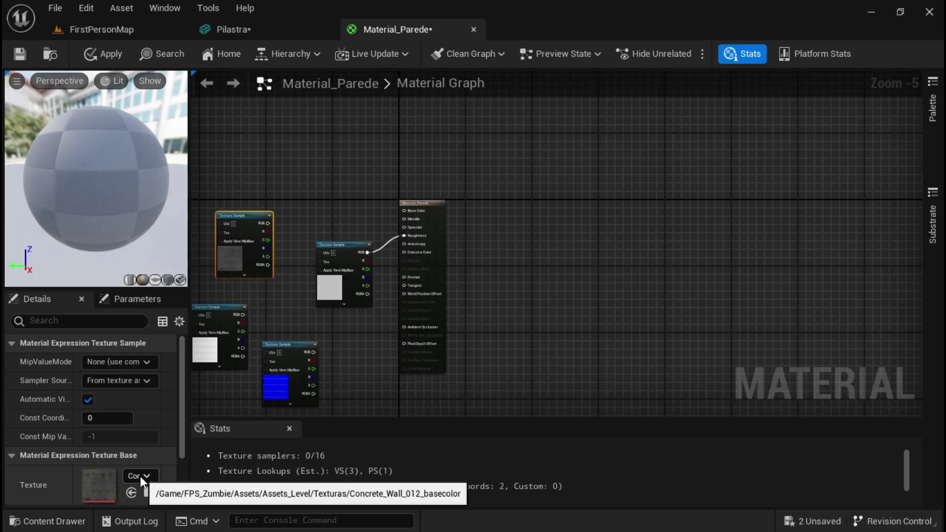
scroll(235, 268, up, 3)
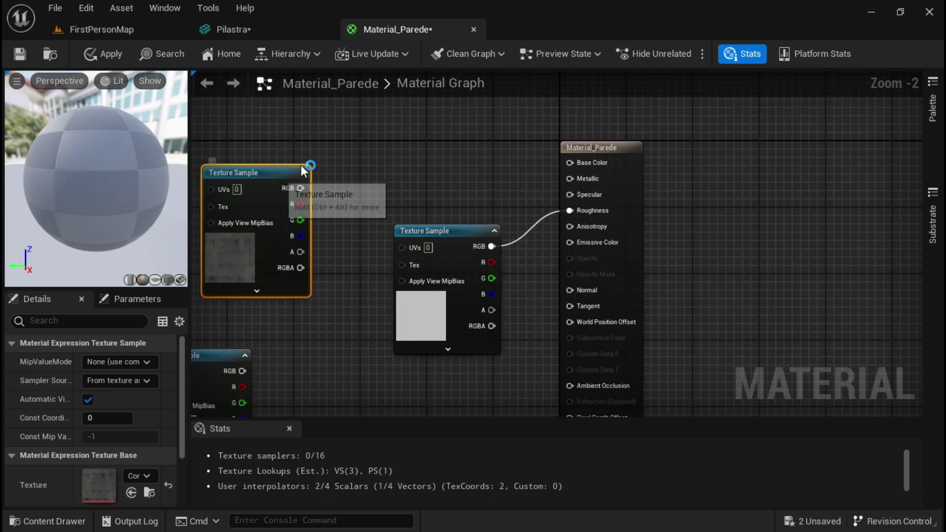
Step: Arrange the concrete texture nodes and connect the ambient occlusion map to Ambient Occlusion
mouse_move(306, 169)
mouse_down()
mouse_move(438, 100)
mouse_move(464, 100)
mouse_move(570, 162)
mouse_up()
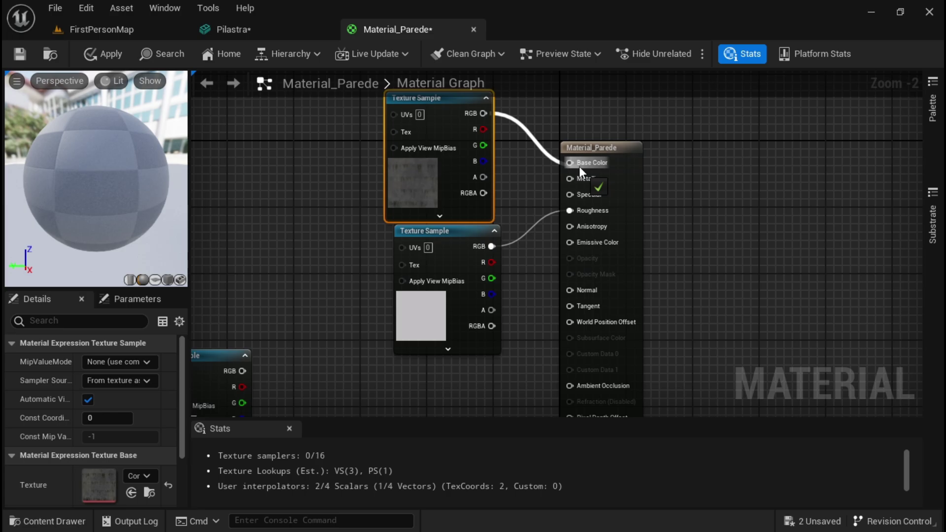
click(223, 360)
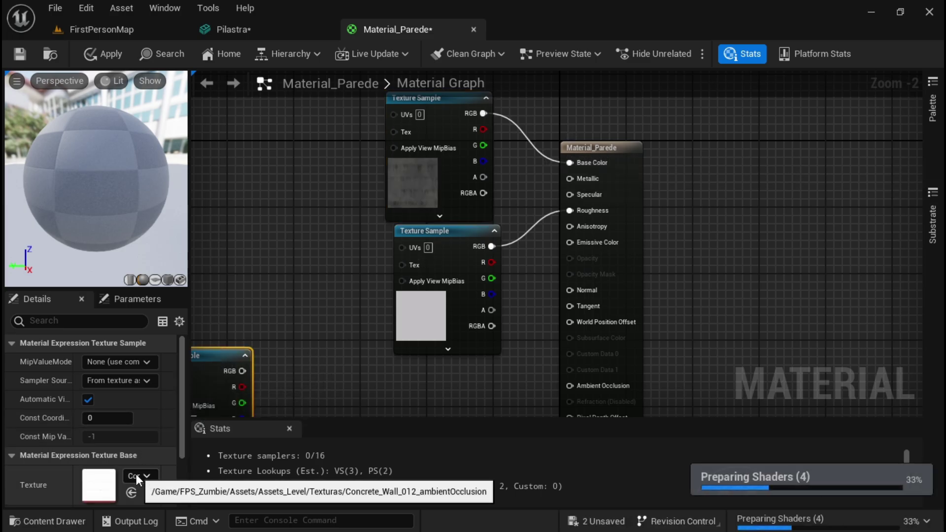
right_drag(380, 348, 394, 206)
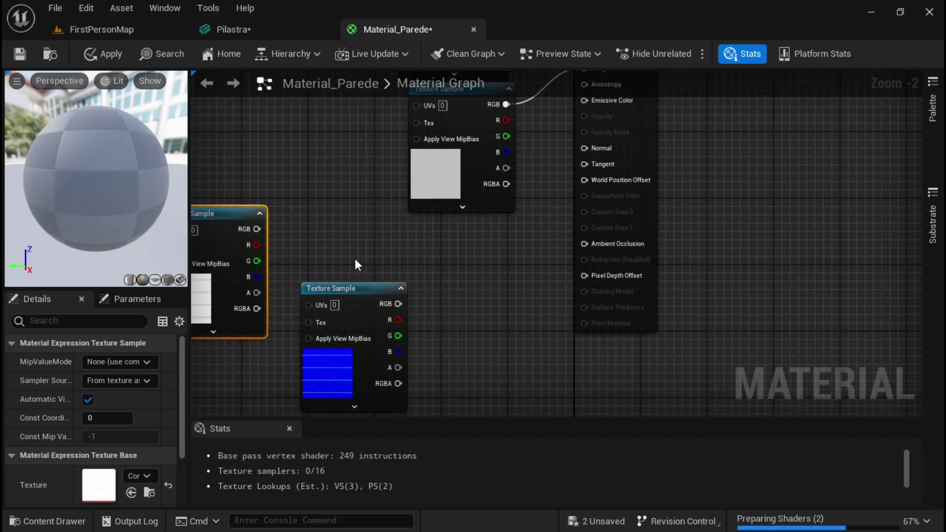
drag(356, 305, 312, 393)
drag(232, 215, 492, 279)
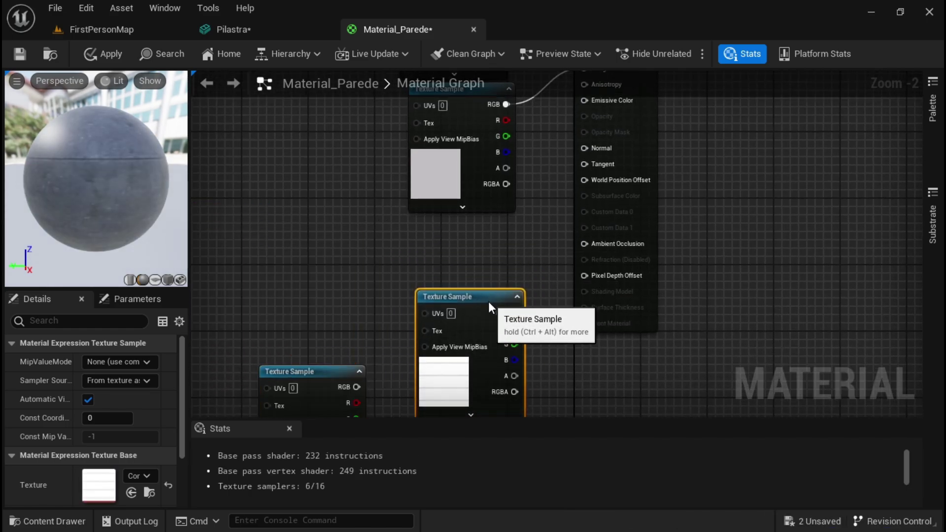
mouse_move(492, 280)
mouse_down()
mouse_move(491, 330)
mouse_move(585, 243)
mouse_up()
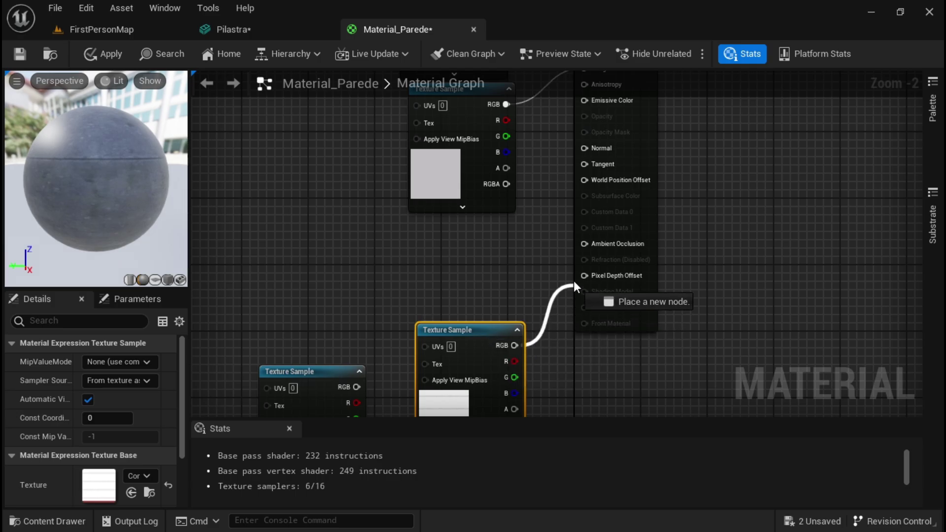
drag(484, 329, 478, 379)
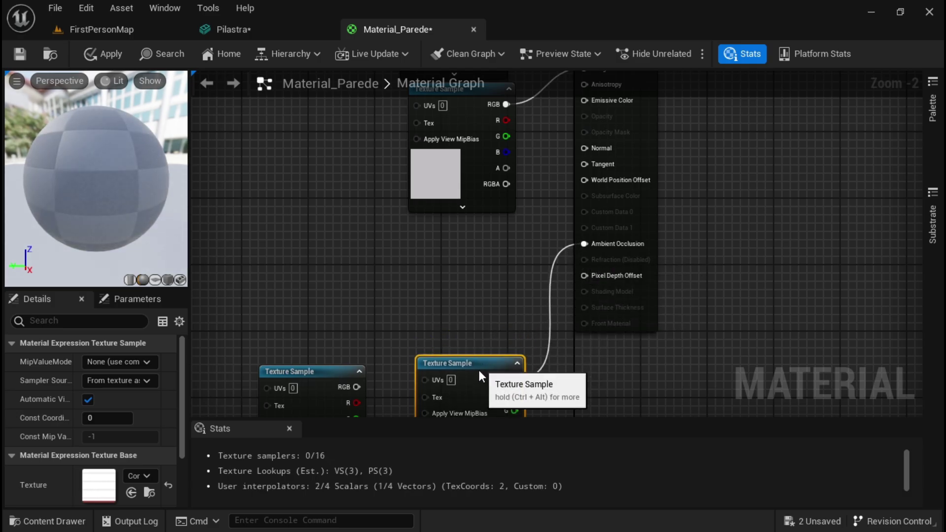
Step: Connect the normal map to Normal, then apply and save Material_Parede
click(335, 374)
drag(335, 374, 484, 233)
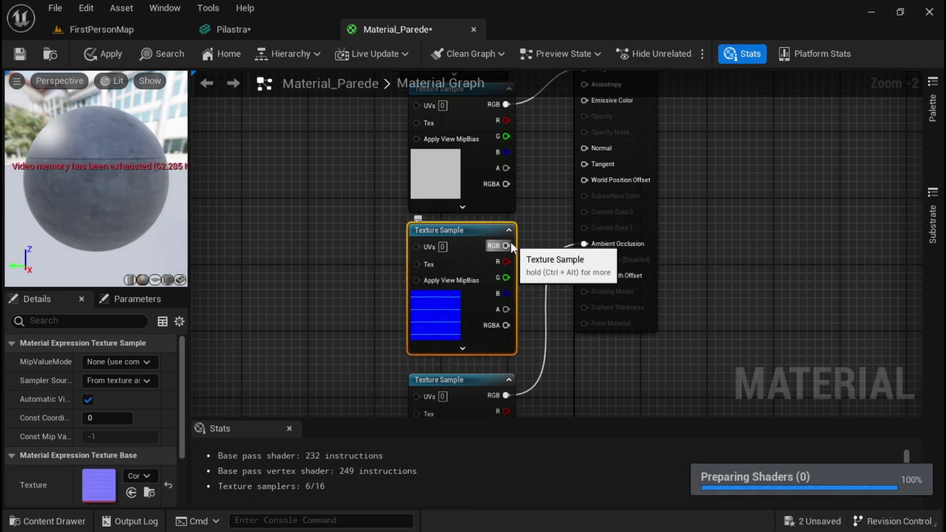
mouse_move(506, 245)
mouse_down()
mouse_move(562, 205)
mouse_move(585, 147)
mouse_up()
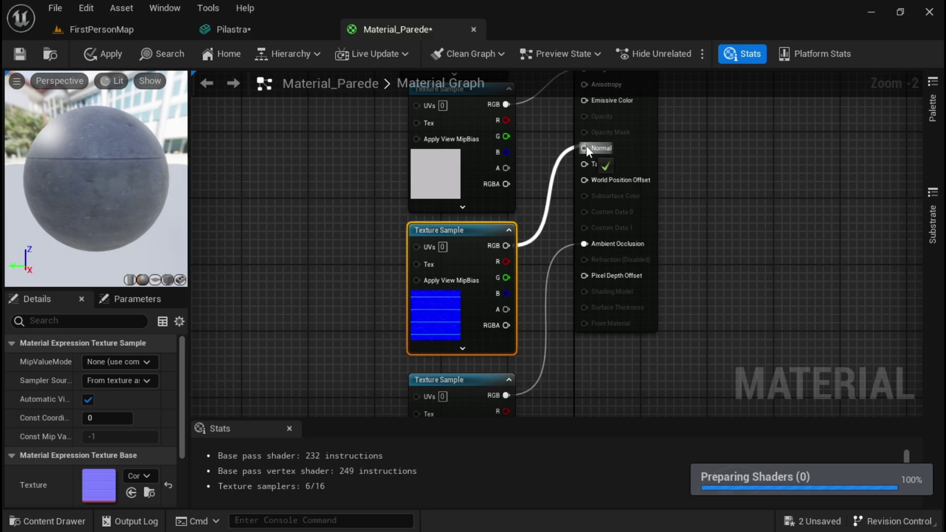
scroll(500, 202, down, 6)
scroll(501, 203, up, 4)
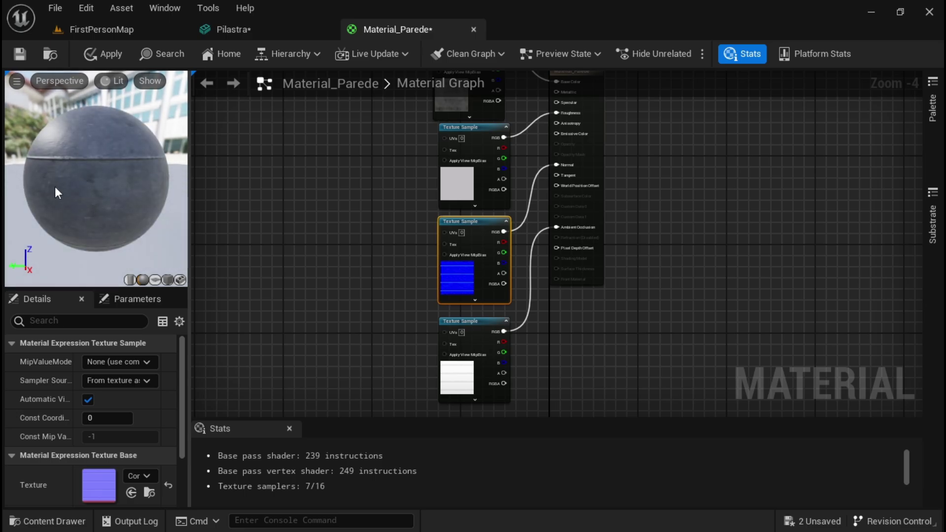
click(116, 49)
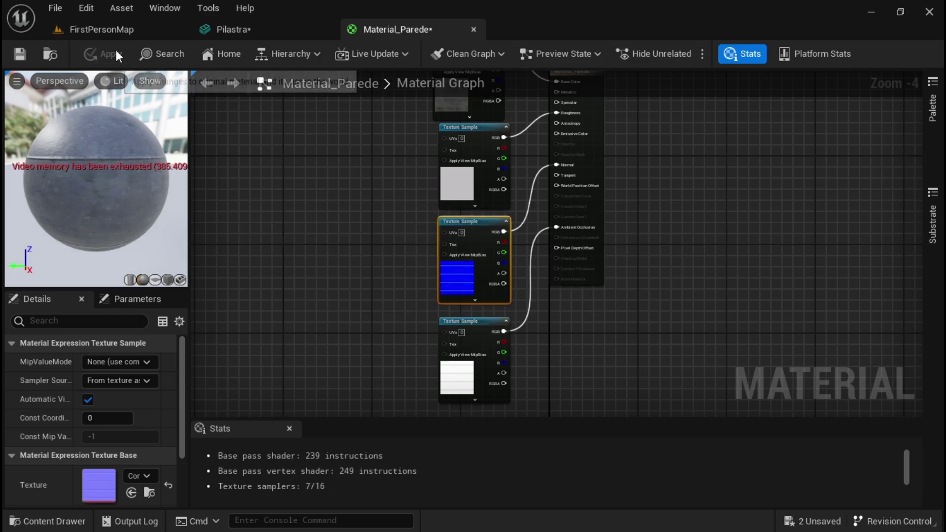
click(20, 57)
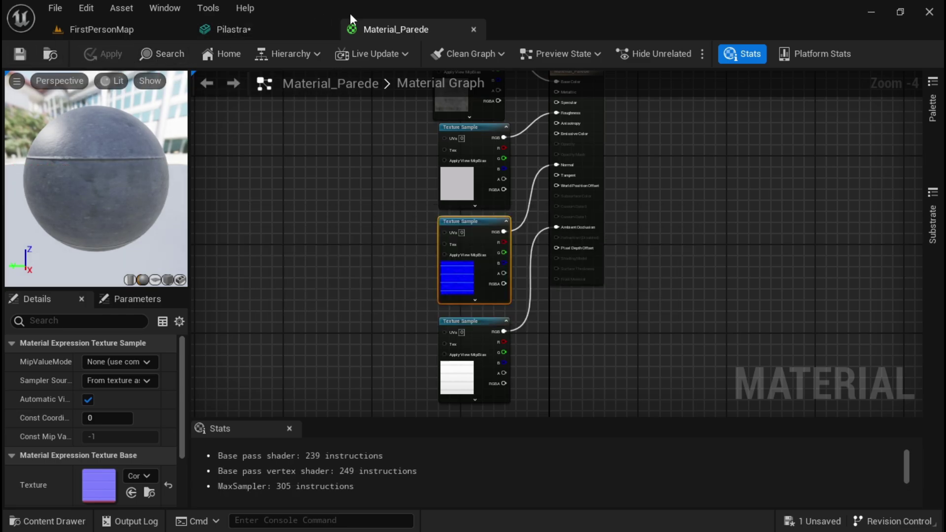
Step: Close the Material_Parede and Pilastra editors and view the concrete-textured wall in FirstPersonMap
click(473, 30)
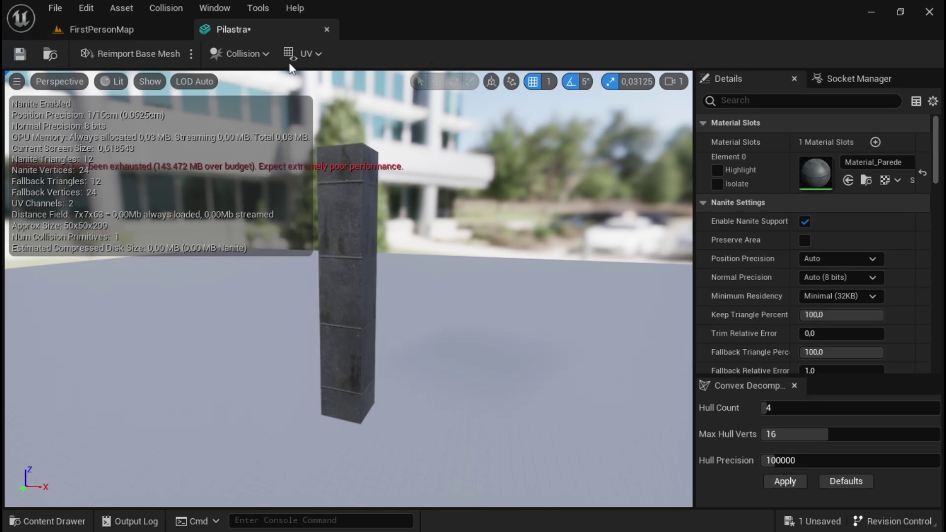
scroll(392, 230, down, 3)
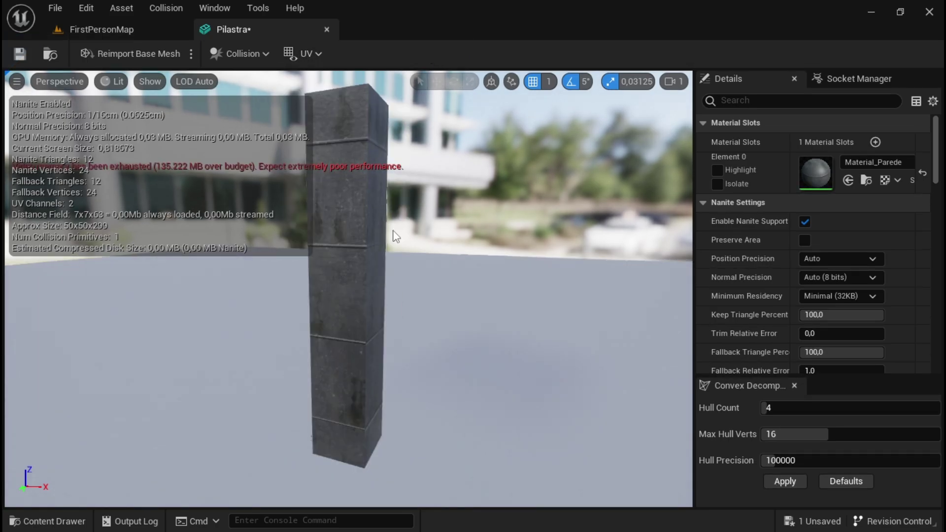
click(327, 29)
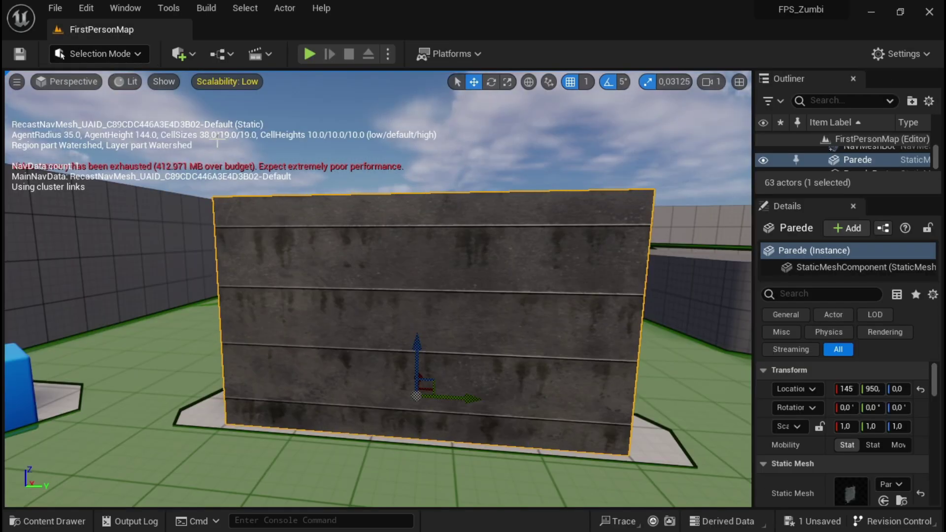
scroll(433, 322, down, 3)
right_drag(678, 299, 678, 300)
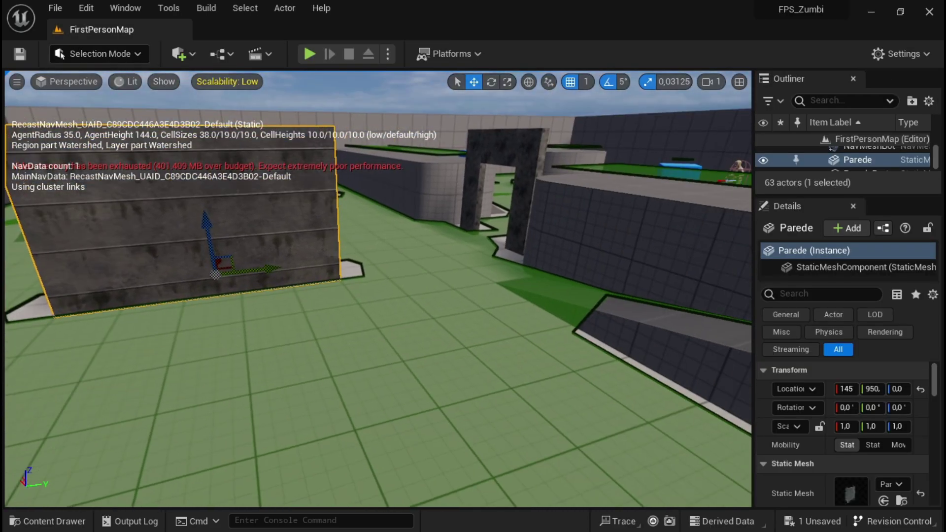
Step: Save the Pilastra static mesh from the Assets_Level folder using Save All > Save Selected
click(47, 521)
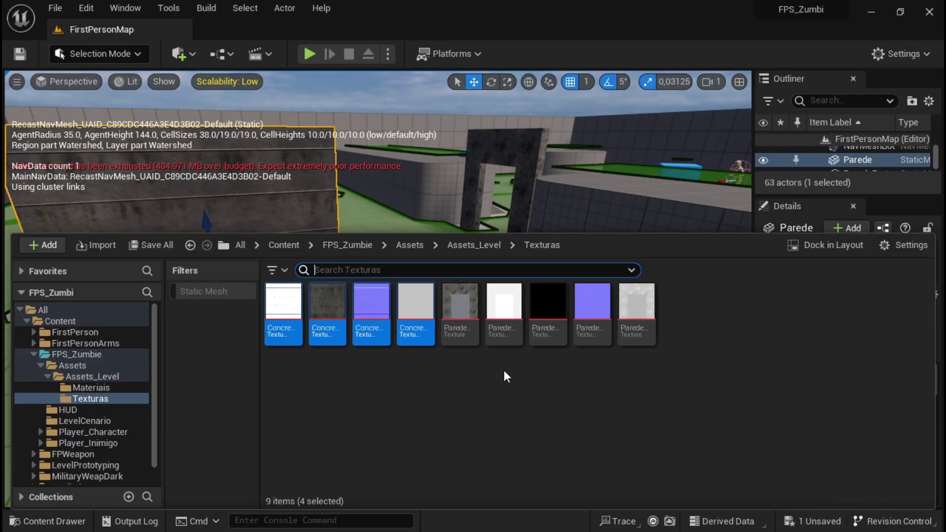
click(474, 245)
click(503, 311)
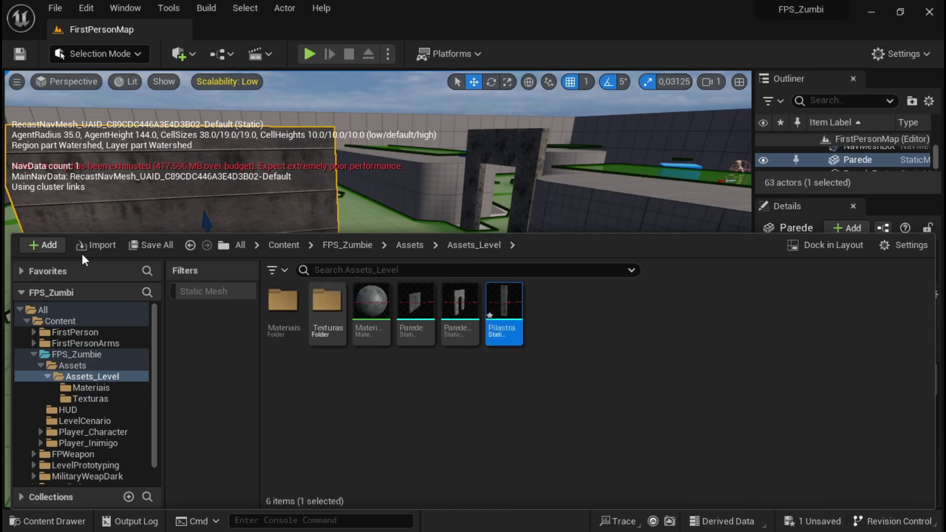
click(150, 257)
click(573, 427)
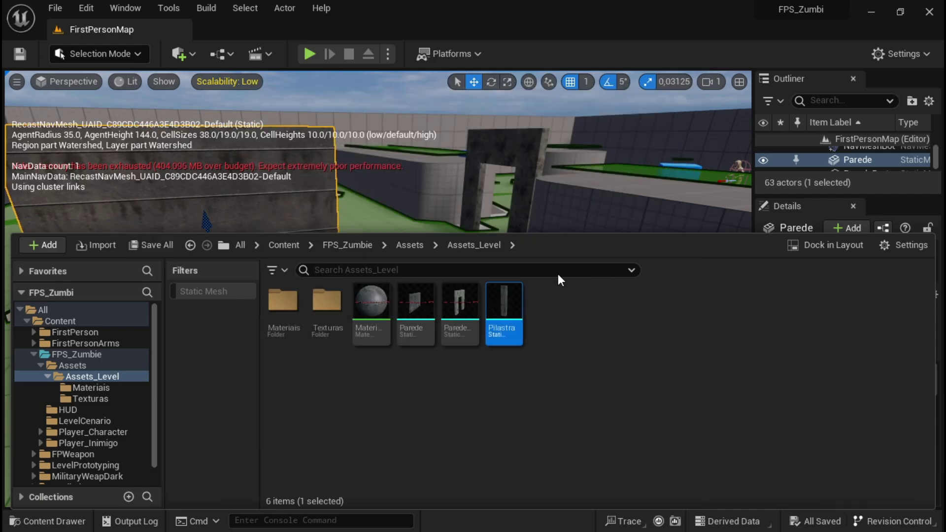
Step: Drag the Pilastra pillar into the level and slide it along Y flush against the wall's end
drag(572, 229, 547, 363)
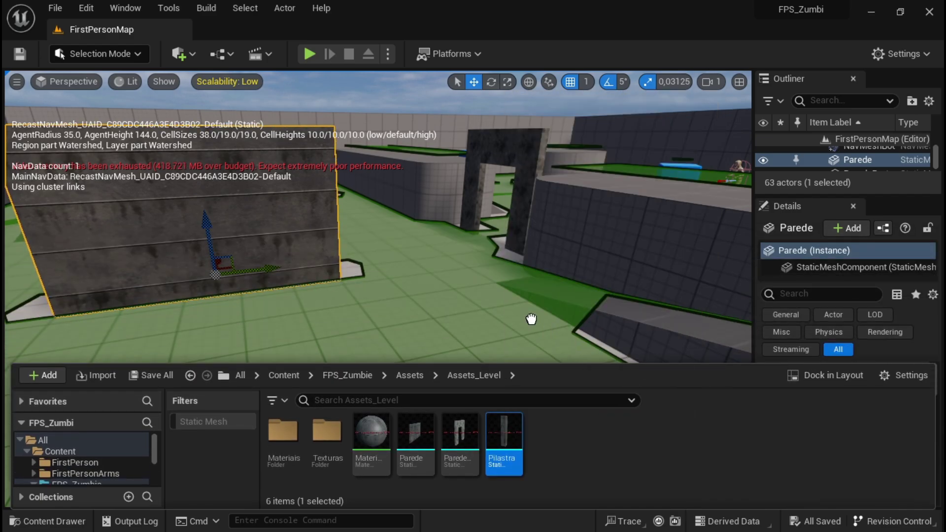
drag(531, 318, 359, 280)
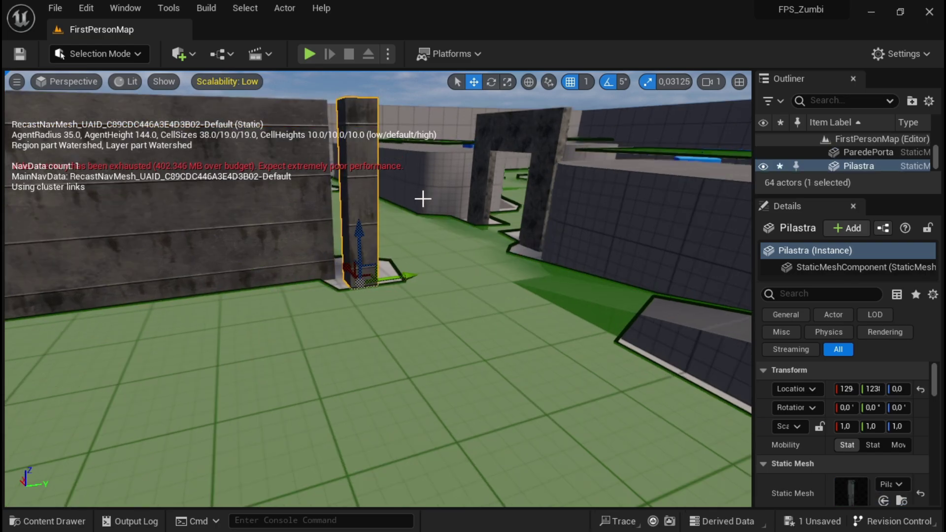
scroll(423, 198, up, 3)
drag(386, 270, 367, 273)
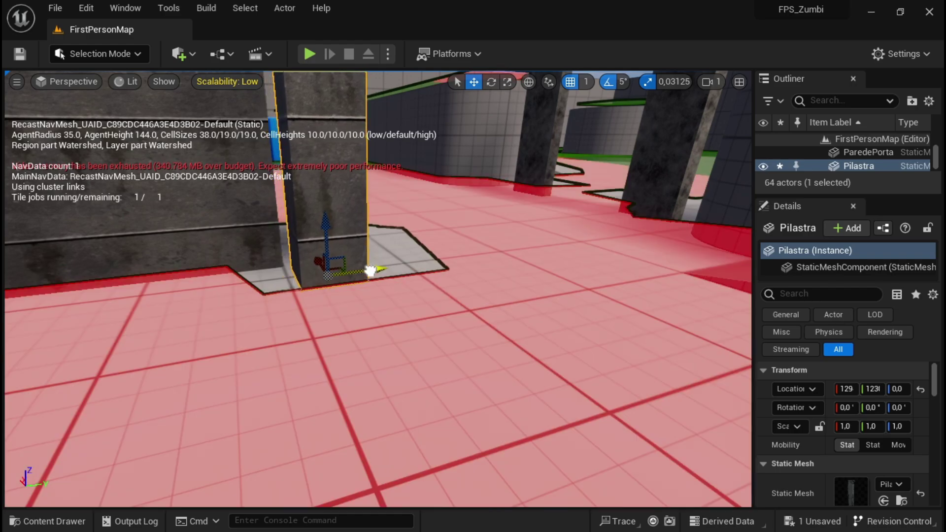
drag(367, 274, 376, 271)
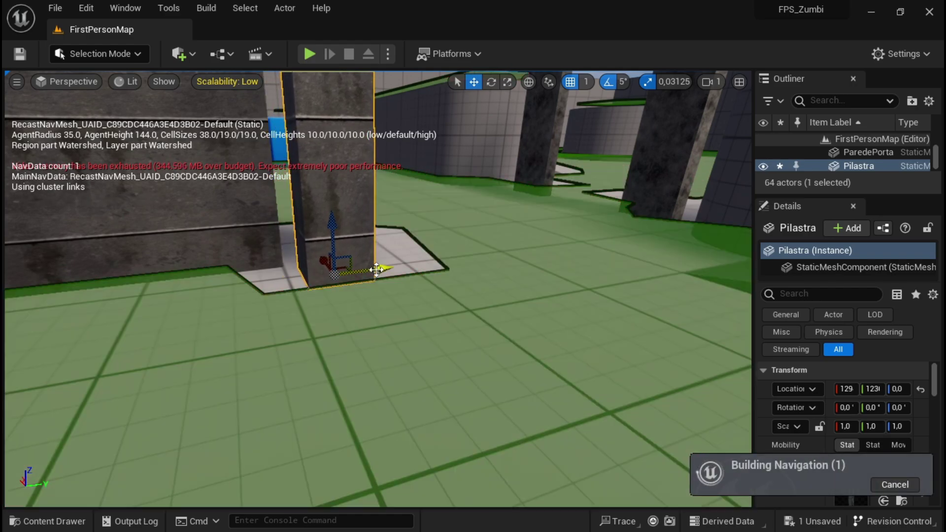
scroll(485, 194, down, 3)
scroll(485, 194, down, 3)
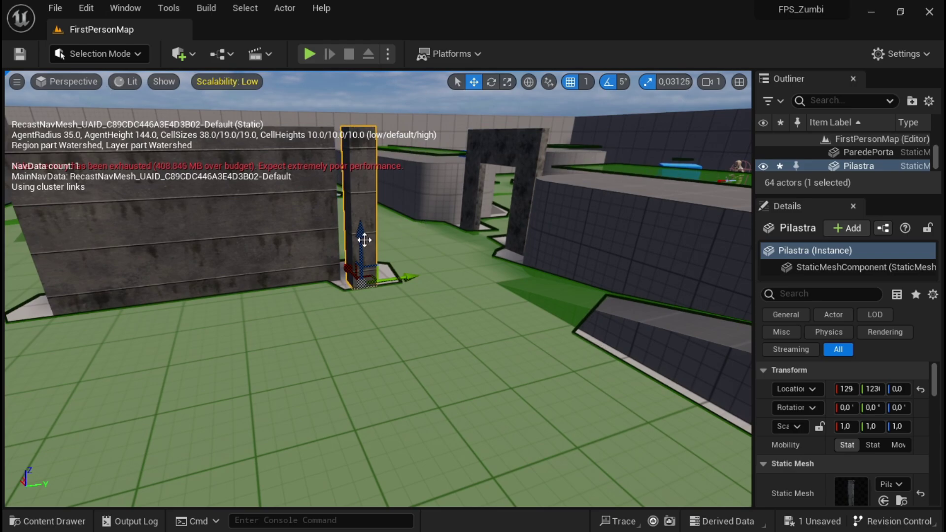
right_drag(360, 231, 340, 212)
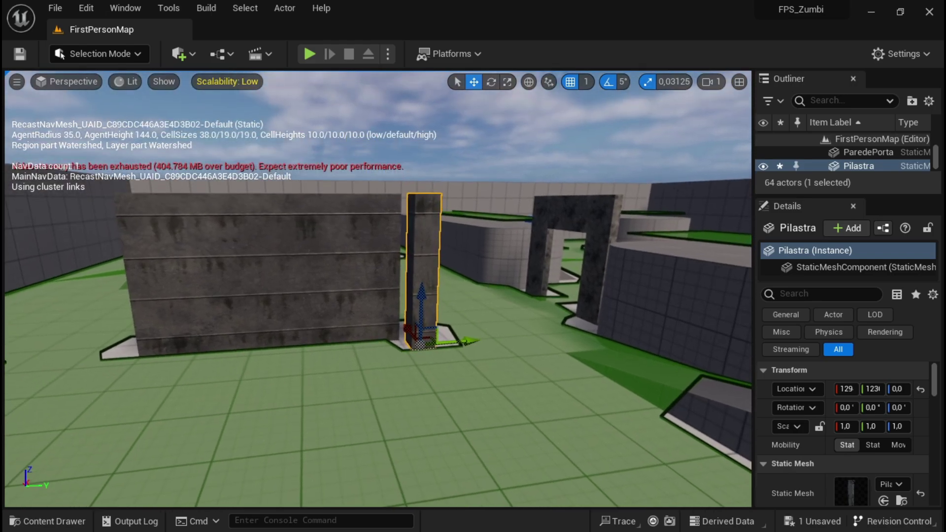
right_click(459, 156)
Step: Dismiss the context menu that opened over the level viewport
click(433, 178)
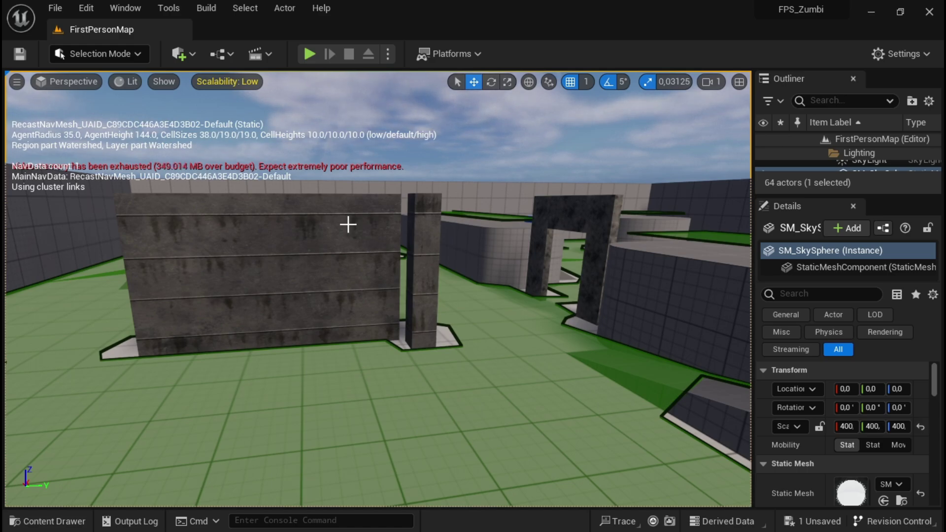
Step: Start Play In Editor and walk up to and past the concrete wall and pillar
click(309, 54)
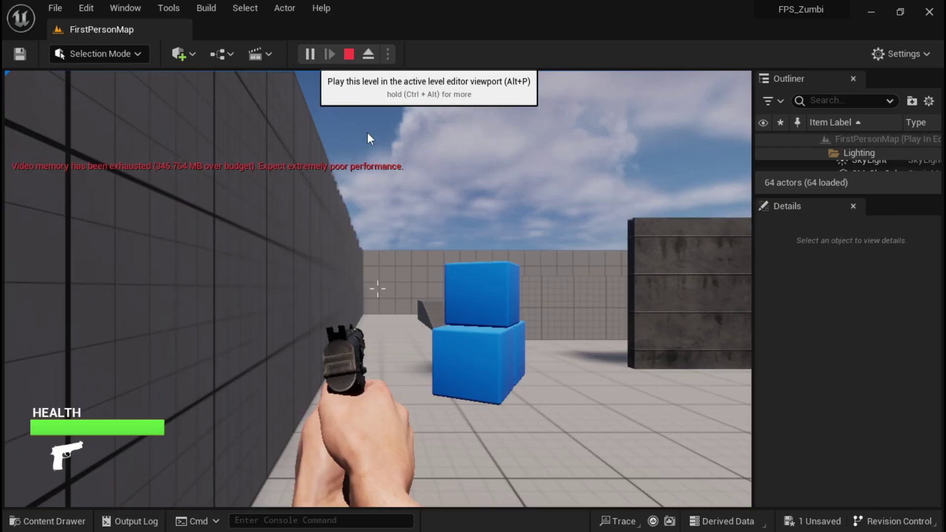
click(459, 247)
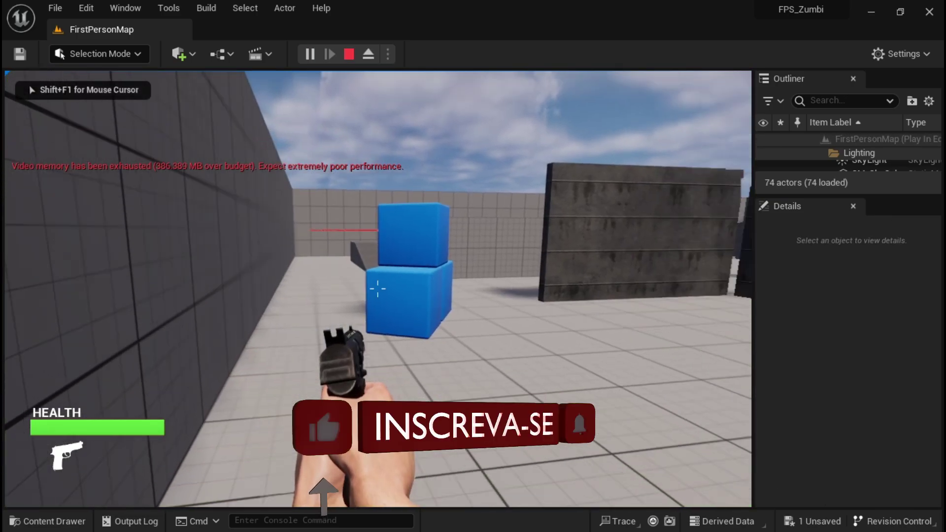
key(w)
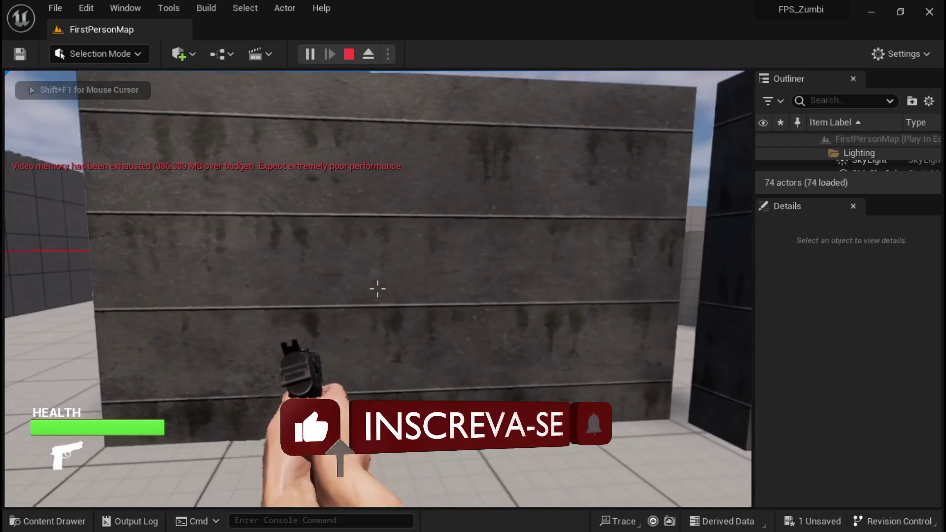
key(d)
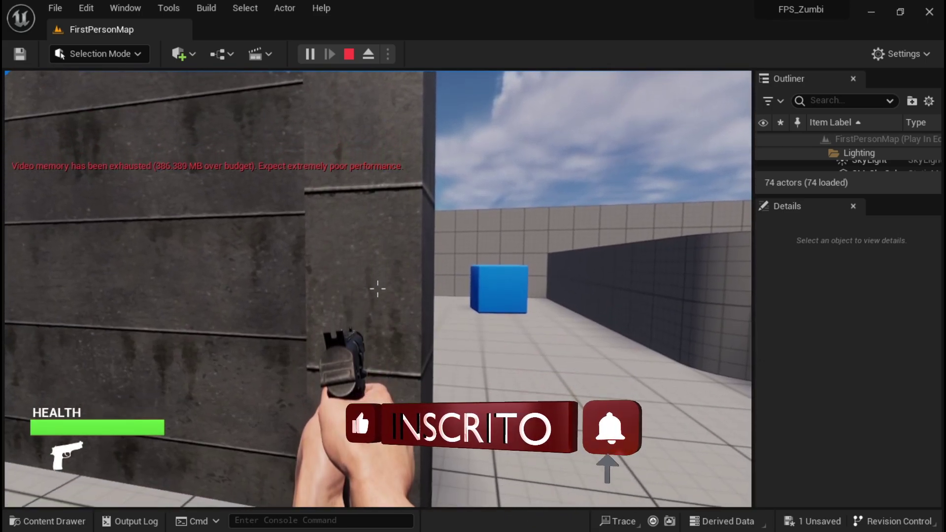
key(s)
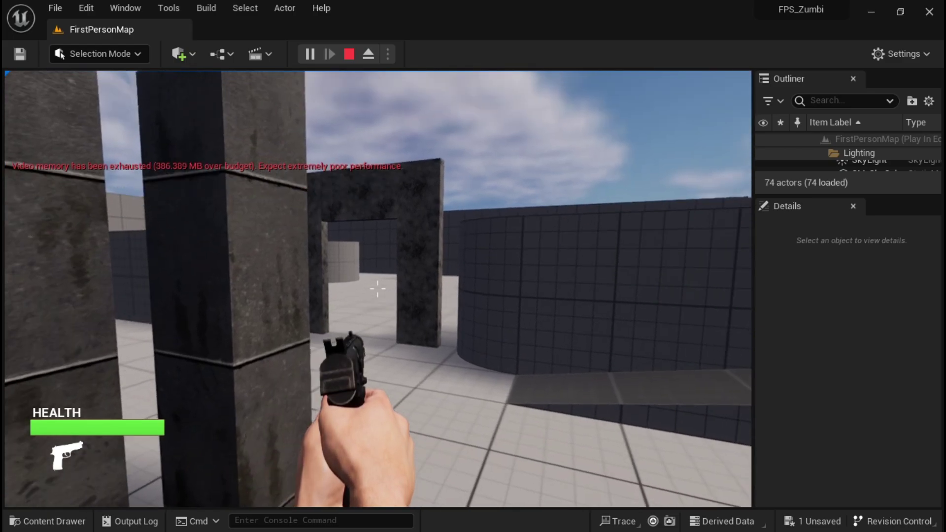
Step: Back away from the approaching zombie while shooting it until it falls
click(378, 284)
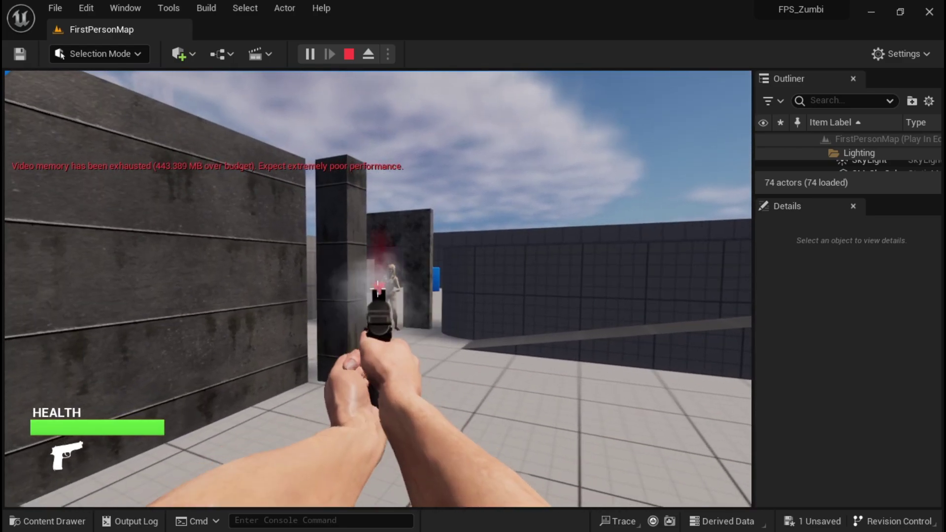
click(377, 285)
key(s)
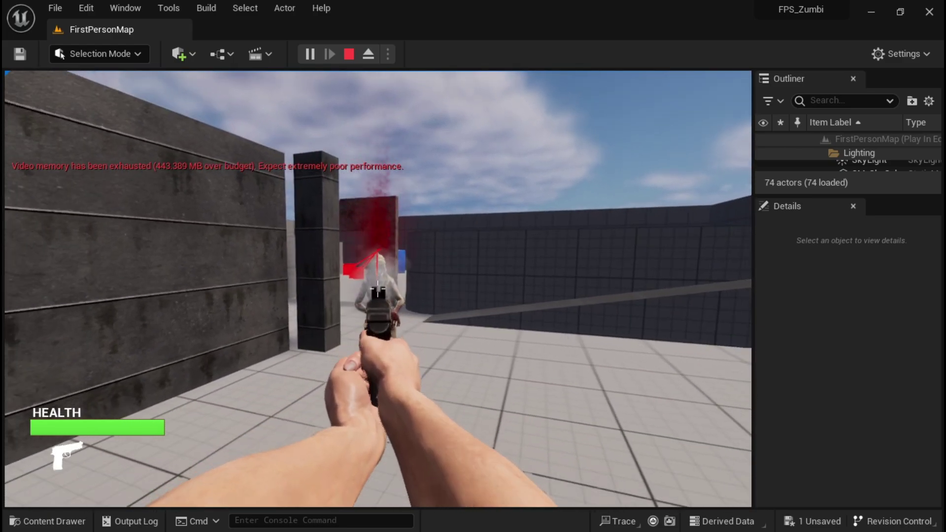
key(r)
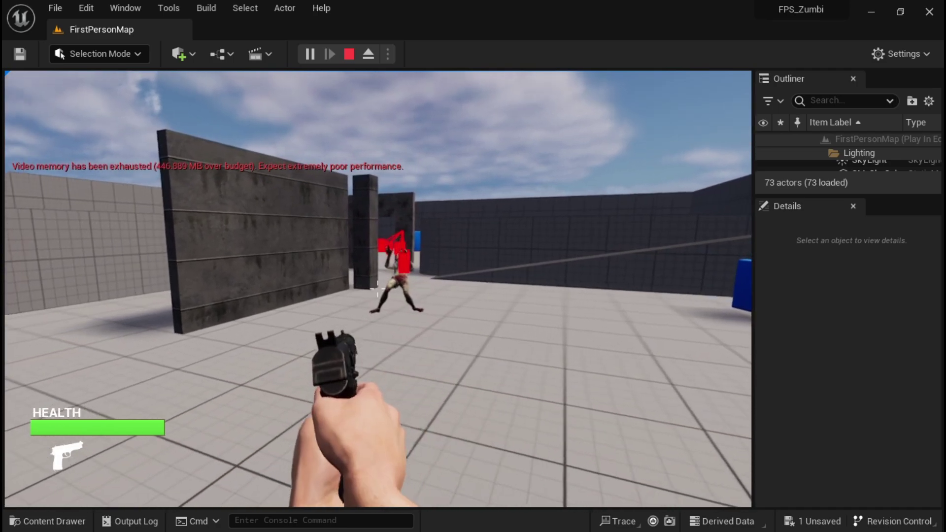
click(378, 285)
click(378, 284)
Step: Walk up to the arch's left pillar and fire at the top of the arch
key(w)
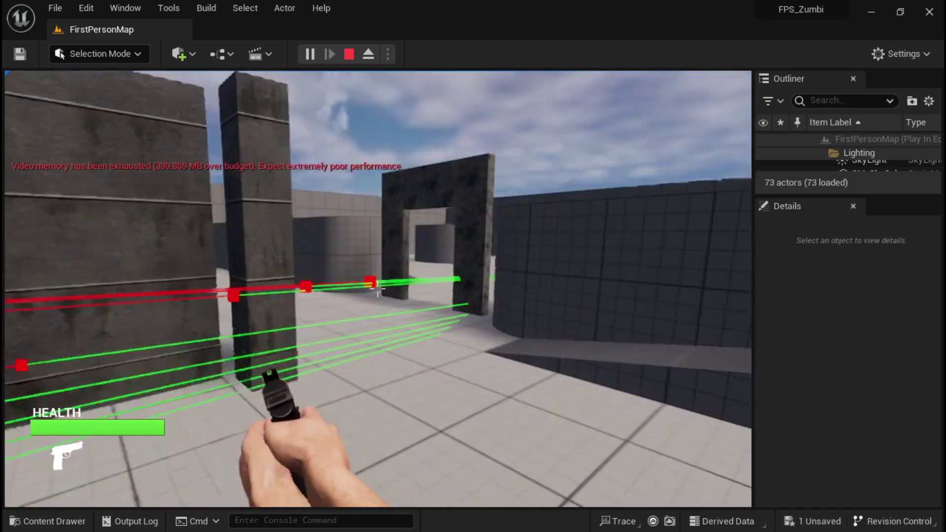
key(w)
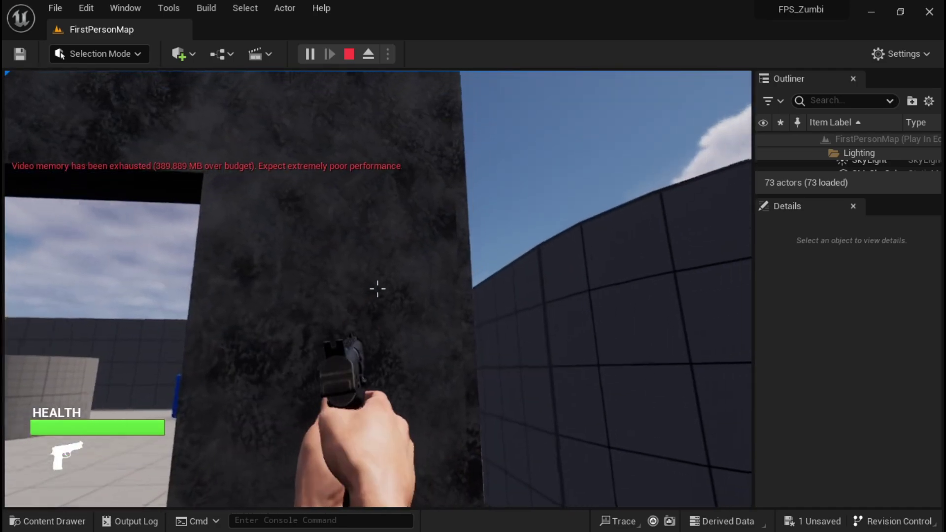
key(w)
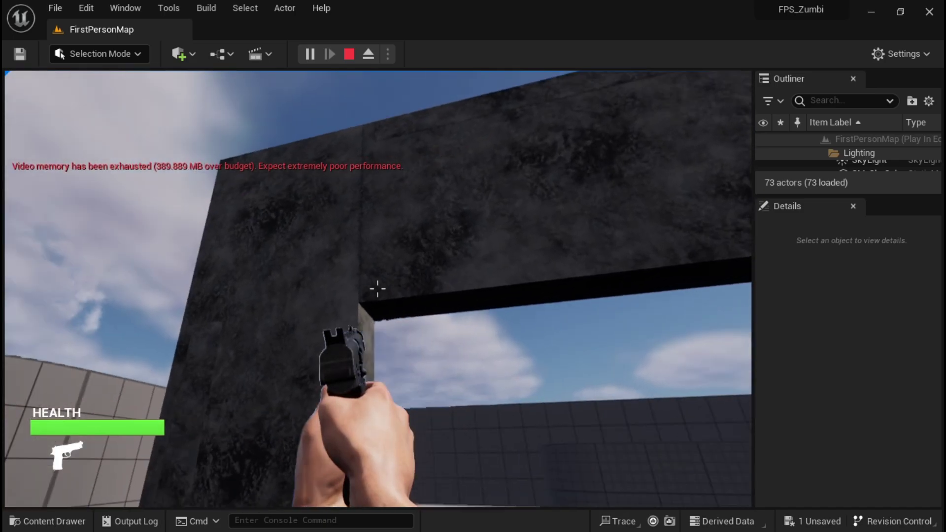
key(w)
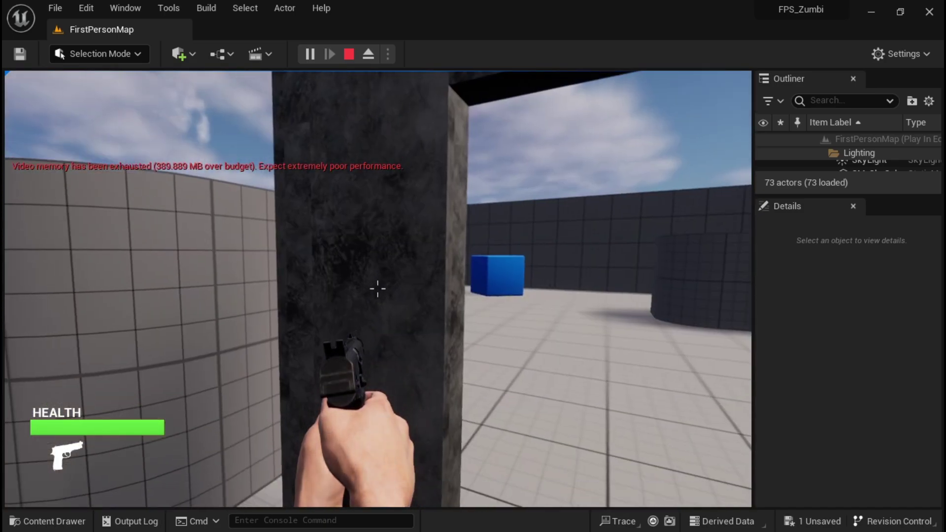
key(w)
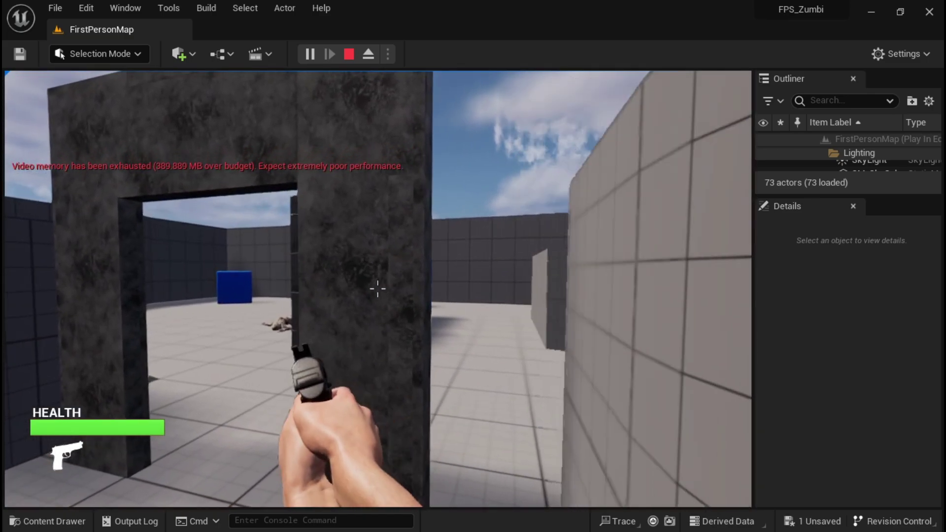
click(377, 289)
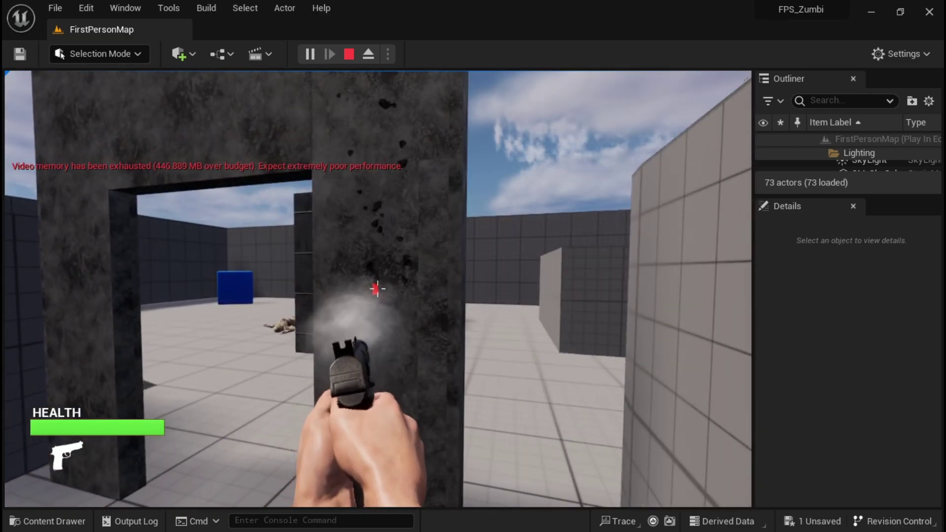
Step: Walk through the arch area, shooting it, then step back and strafe left to fire again
key(w)
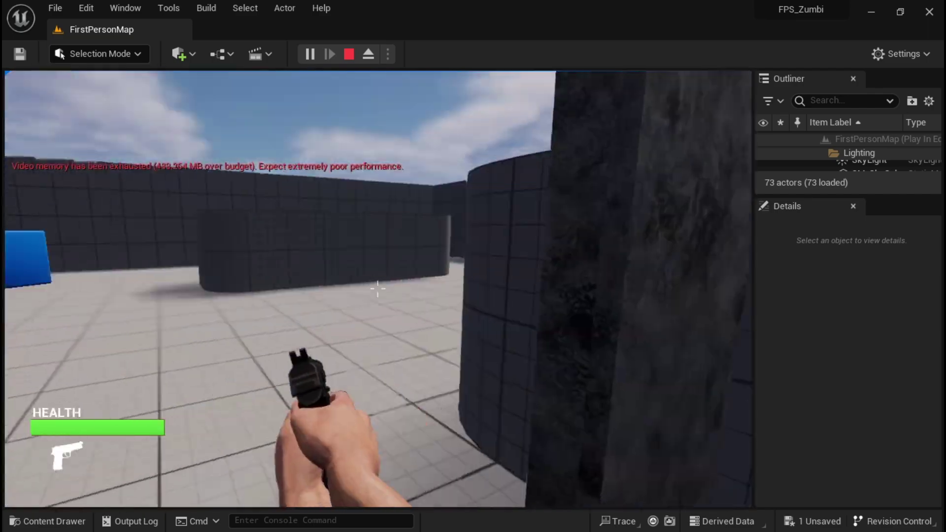
click(377, 288)
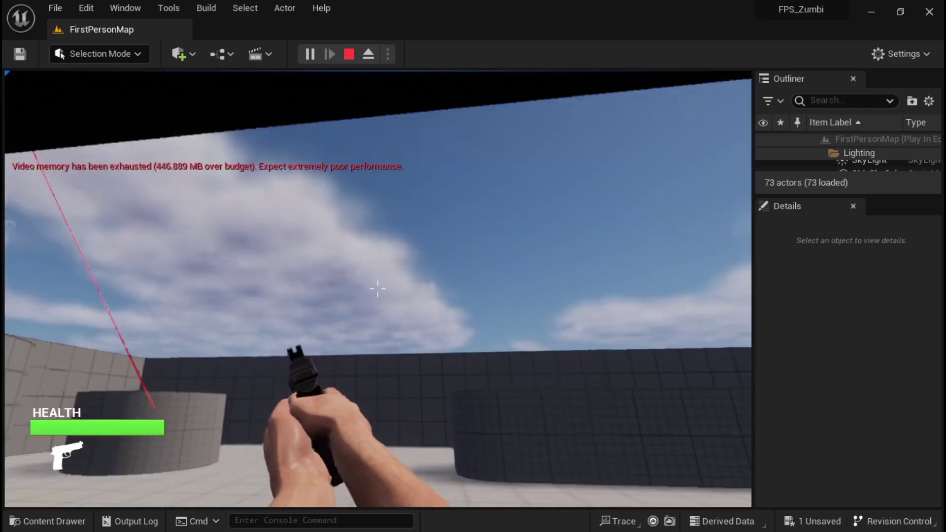
key(w)
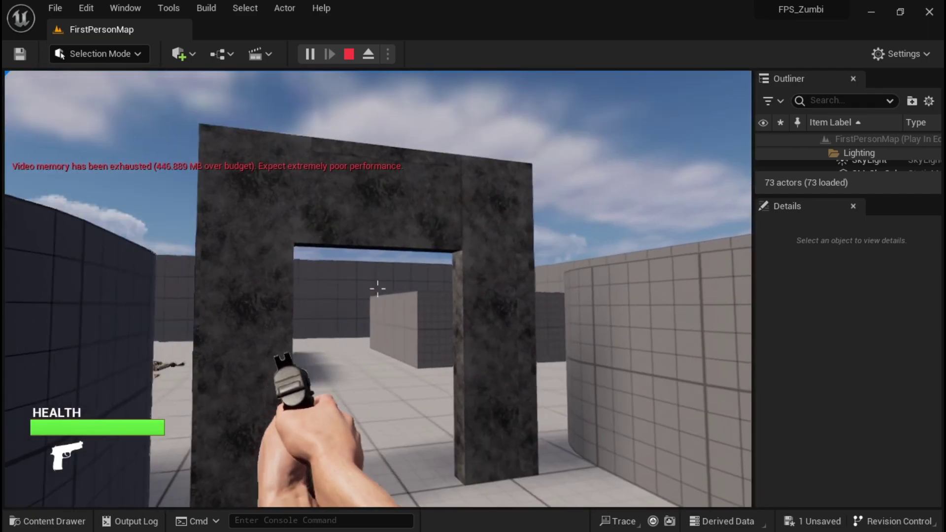
key(w)
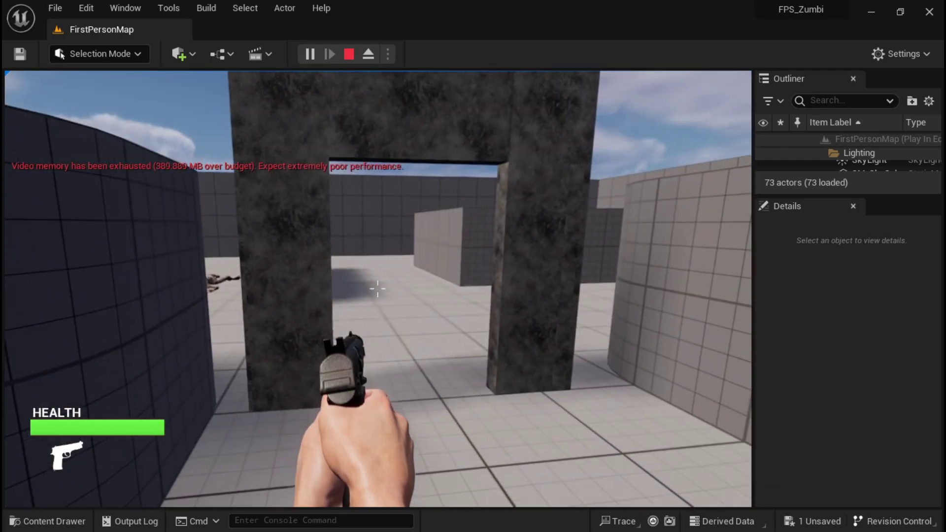
key(w)
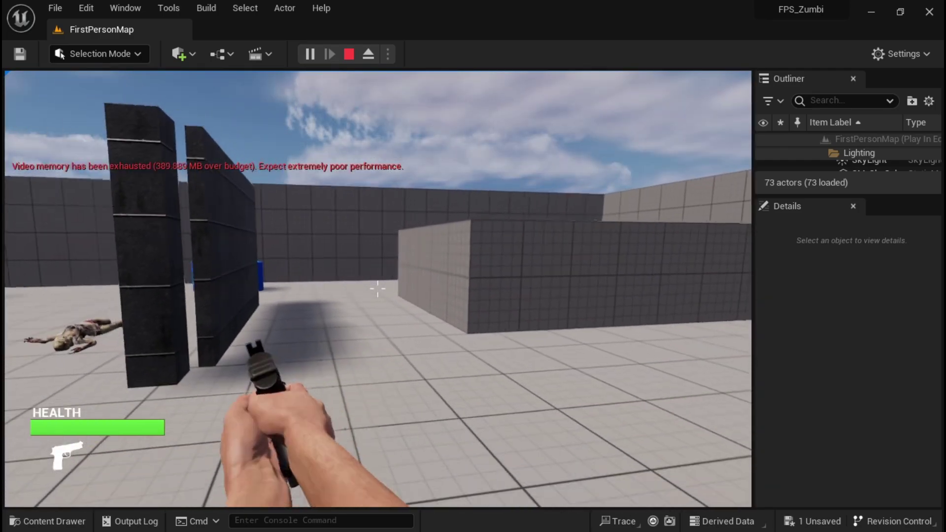
key(s)
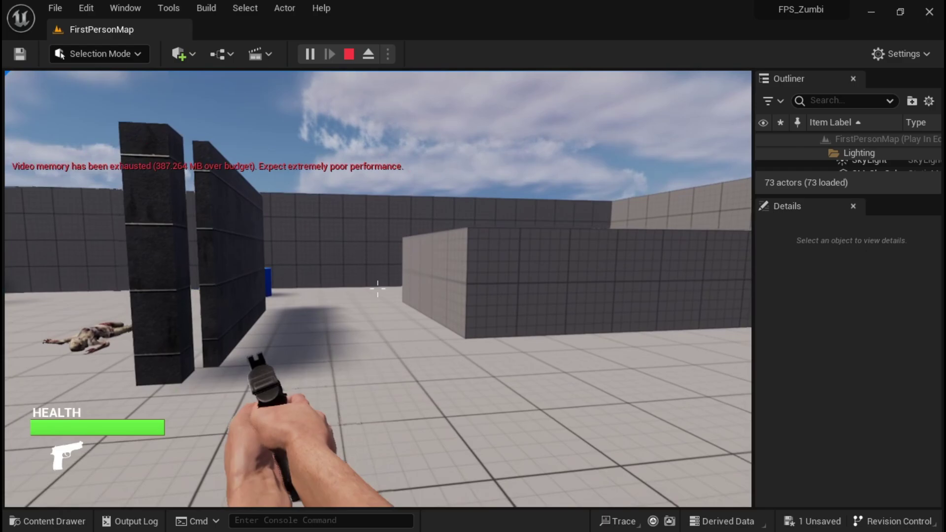
mouse_move(377, 288)
key(a)
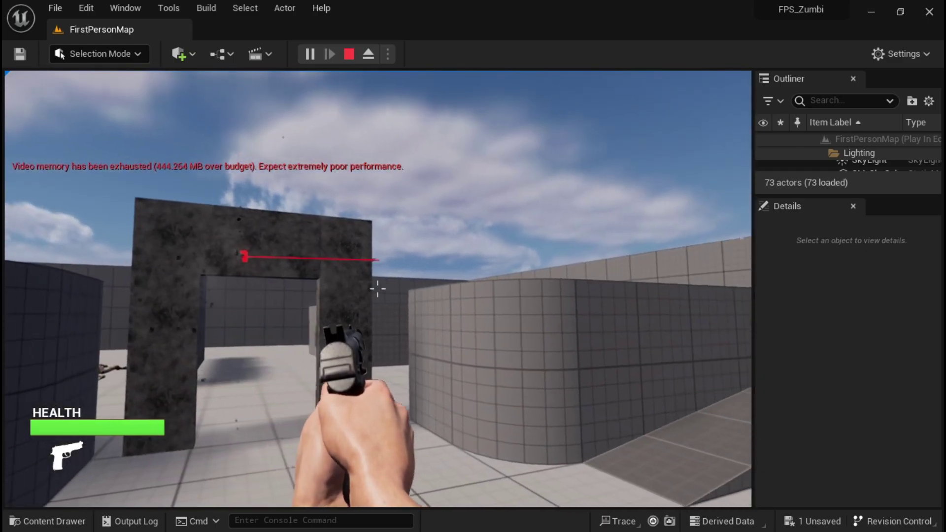
click(378, 289)
Step: Fire at the stone arch, walk into it, then back away and circle around
click(377, 288)
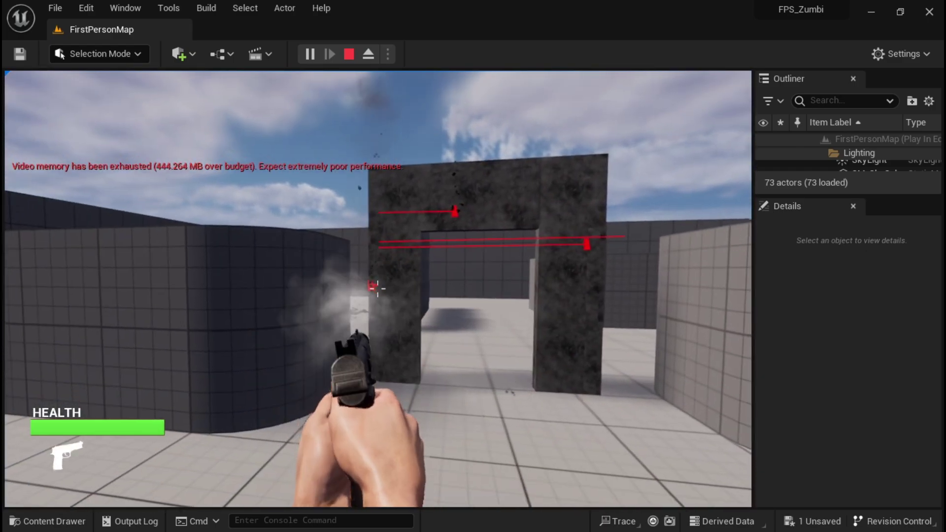
key(w)
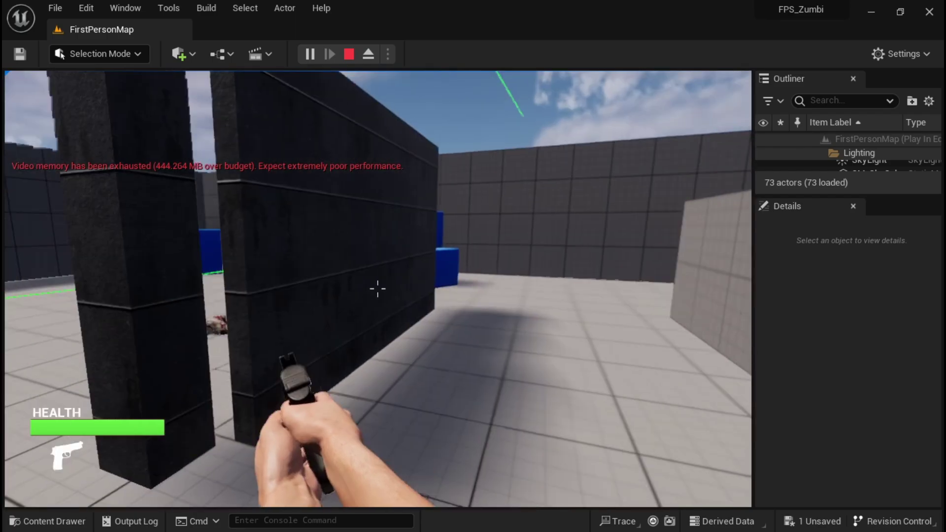
mouse_move(377, 288)
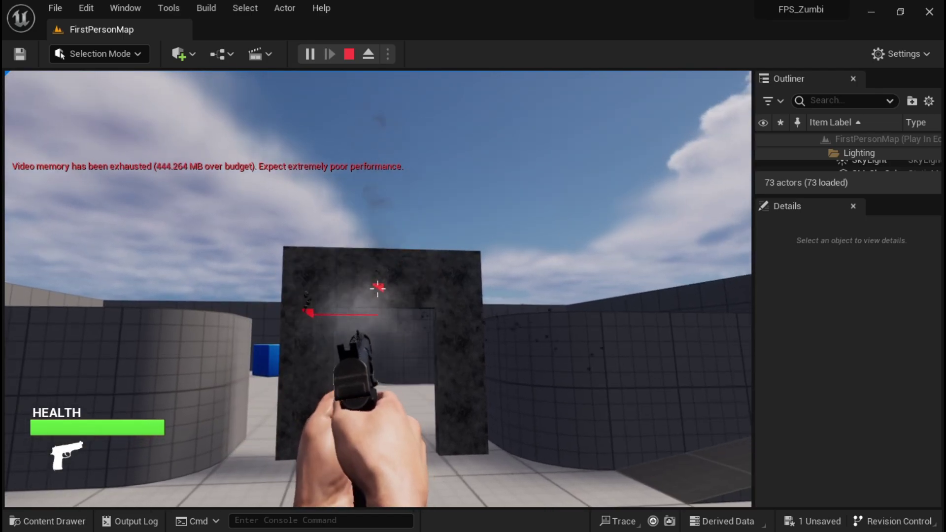
key(w)
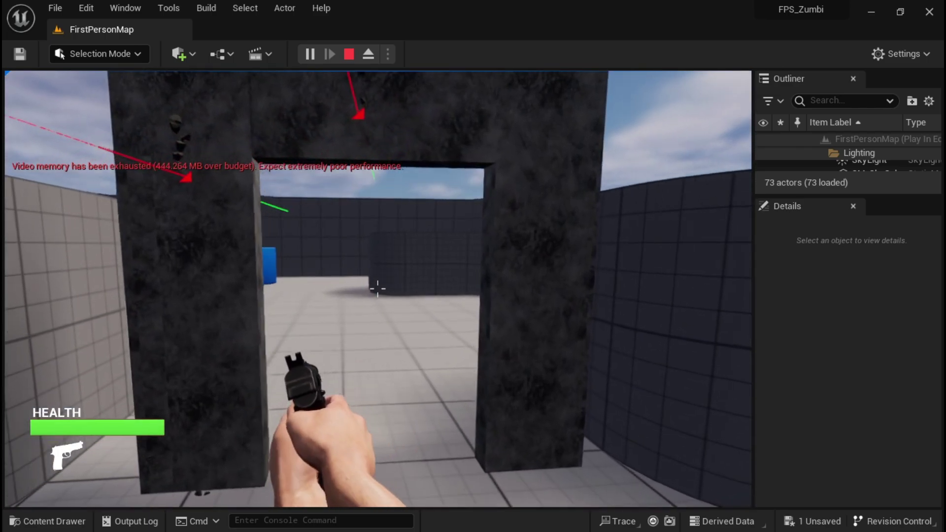
key(w)
key(s)
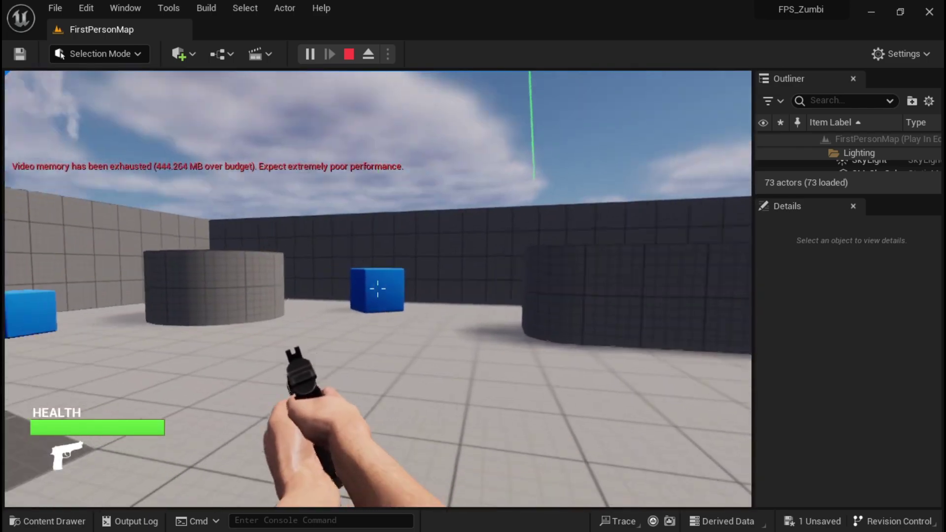
key(s)
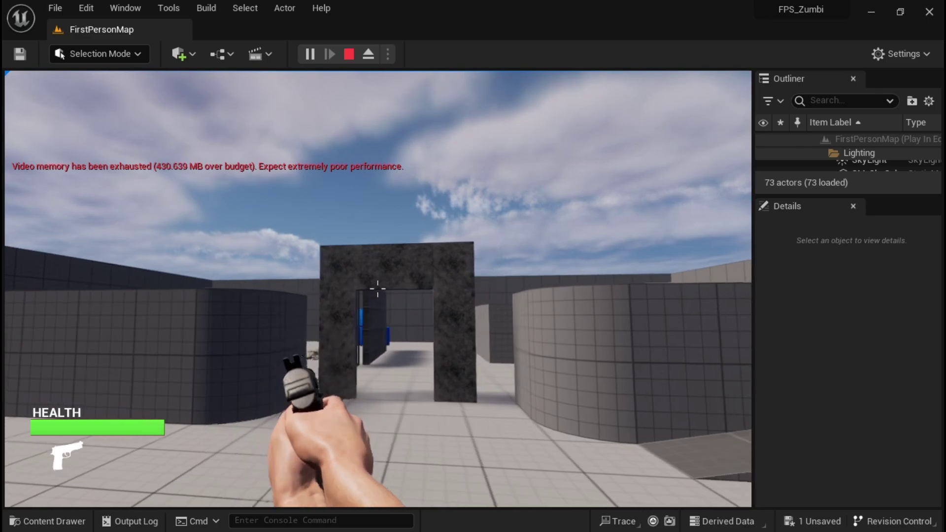
Step: Shoot while passing through the arch, walk against a dark wall, then back away
click(377, 288)
click(378, 288)
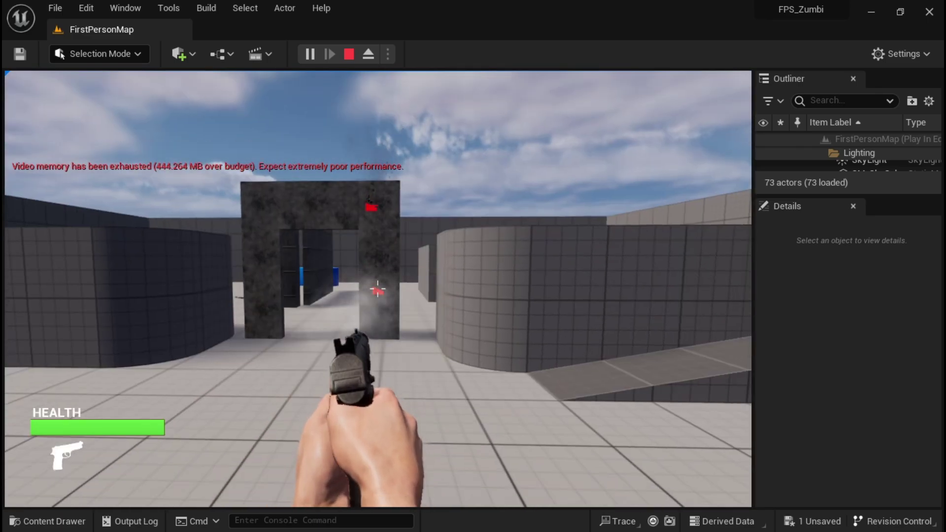
key(w)
click(378, 288)
click(377, 288)
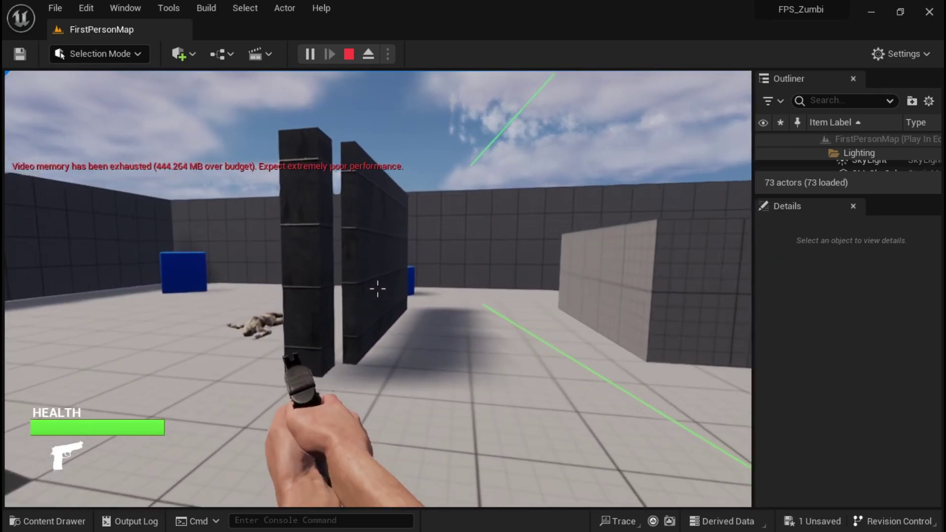
key(w)
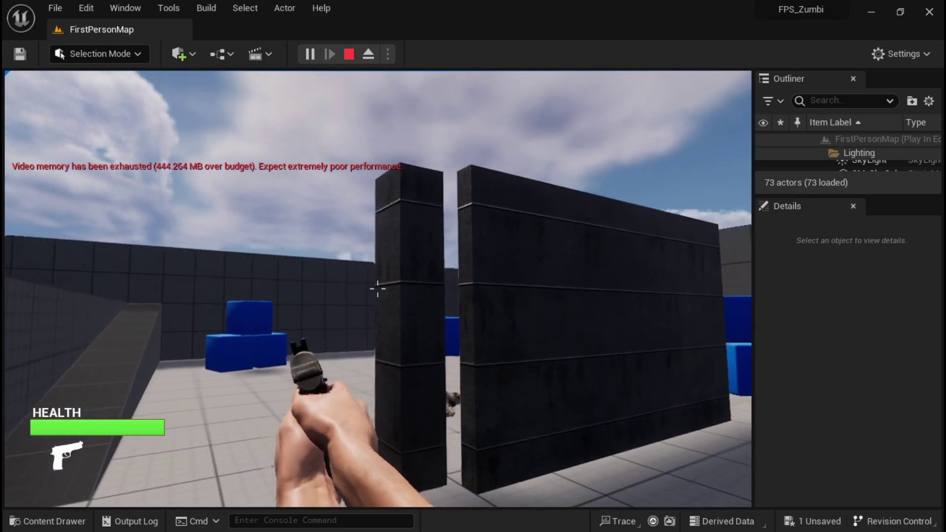
key(w)
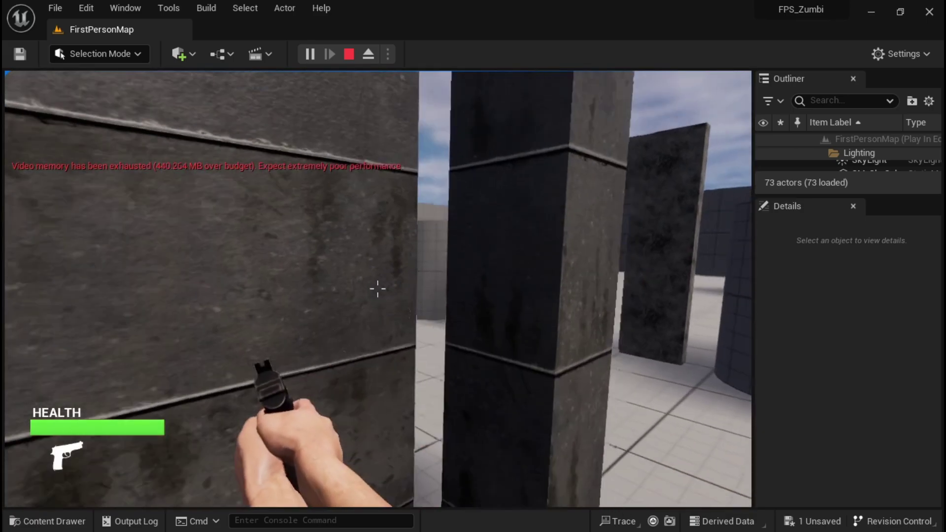
key(s)
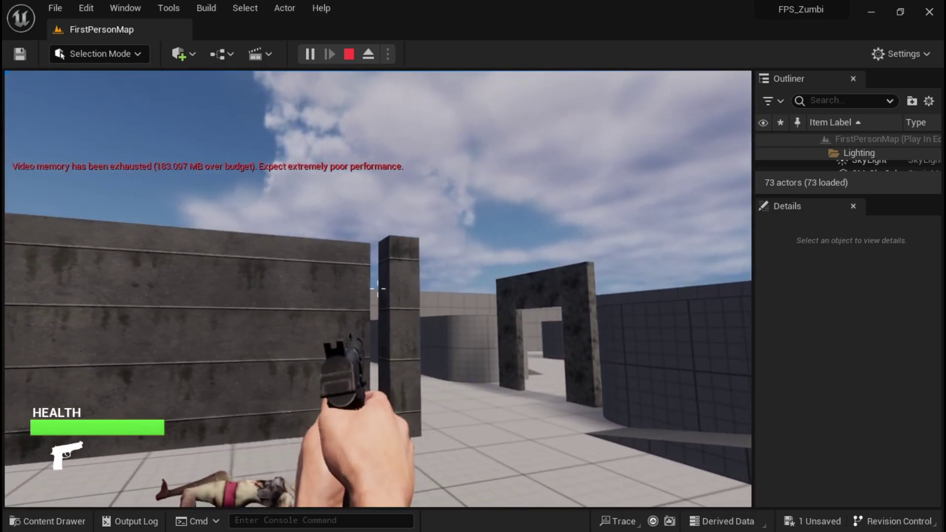